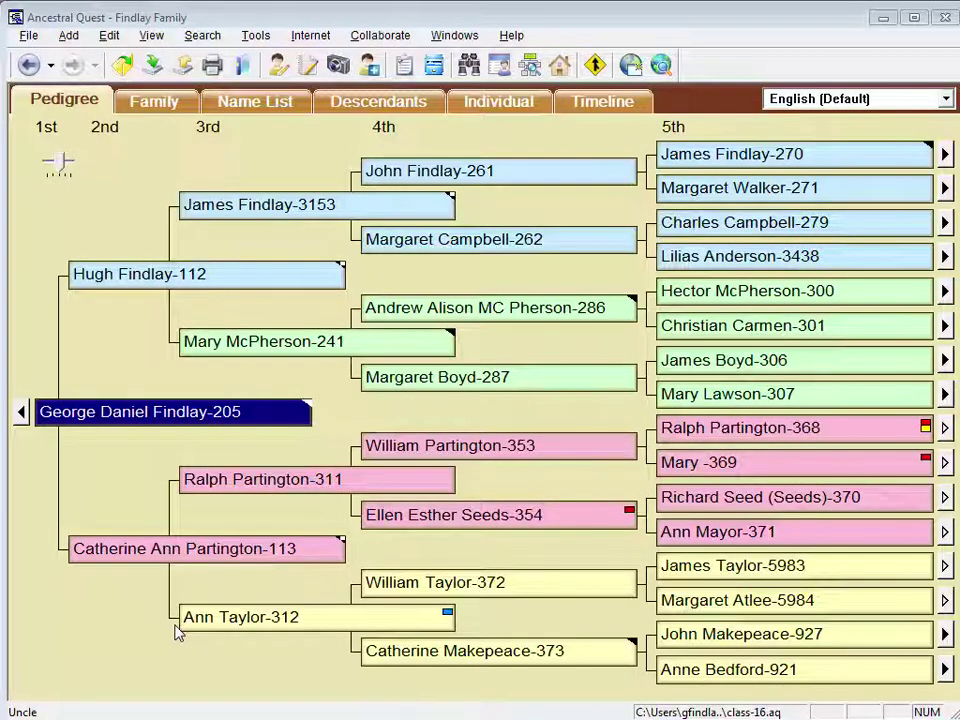
Select the root person's mother in the pedigree and search Ancestry.com for her records
{"action": "left_click", "coordinate": [143, 556]}
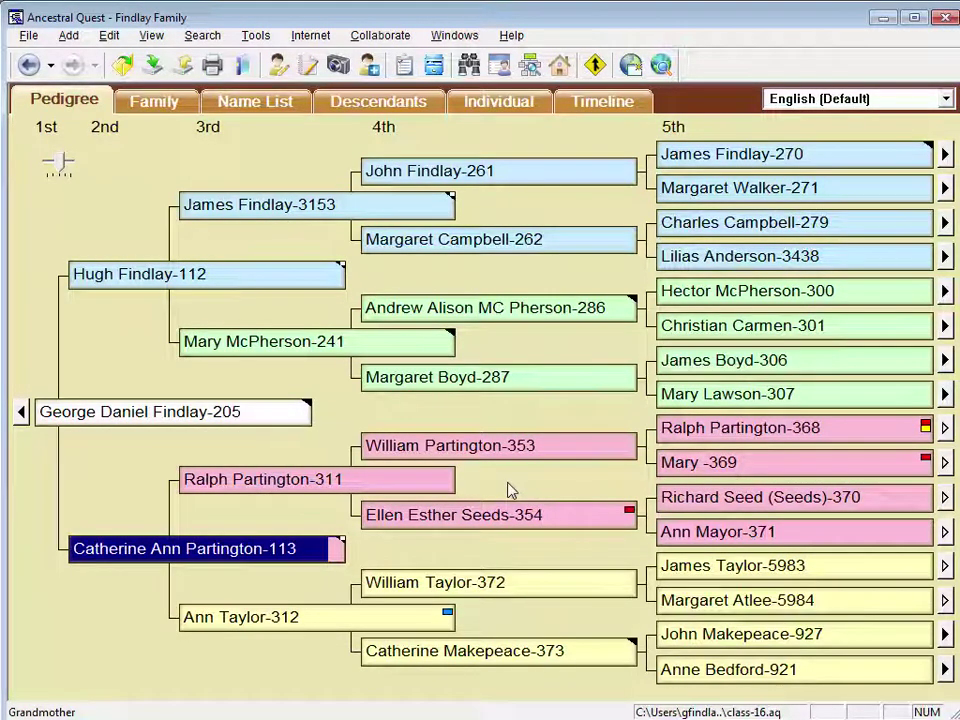
{"action": "left_click", "coordinate": [306, 38]}
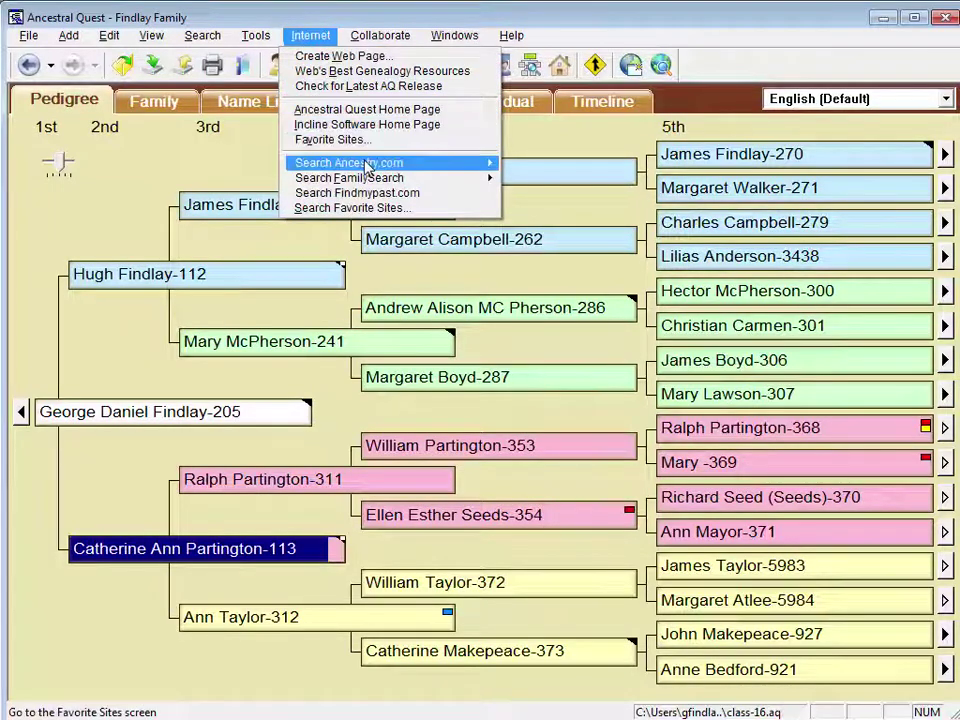
{"action": "mouse_move", "coordinate": [368, 168]}
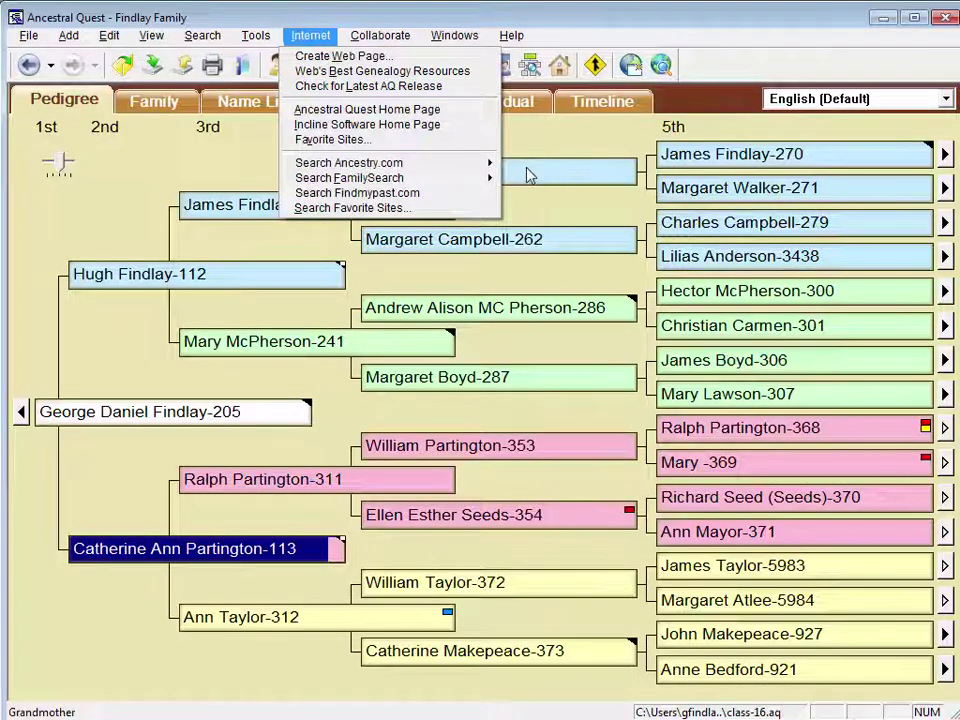
{"action": "left_click", "coordinate": [527, 162]}
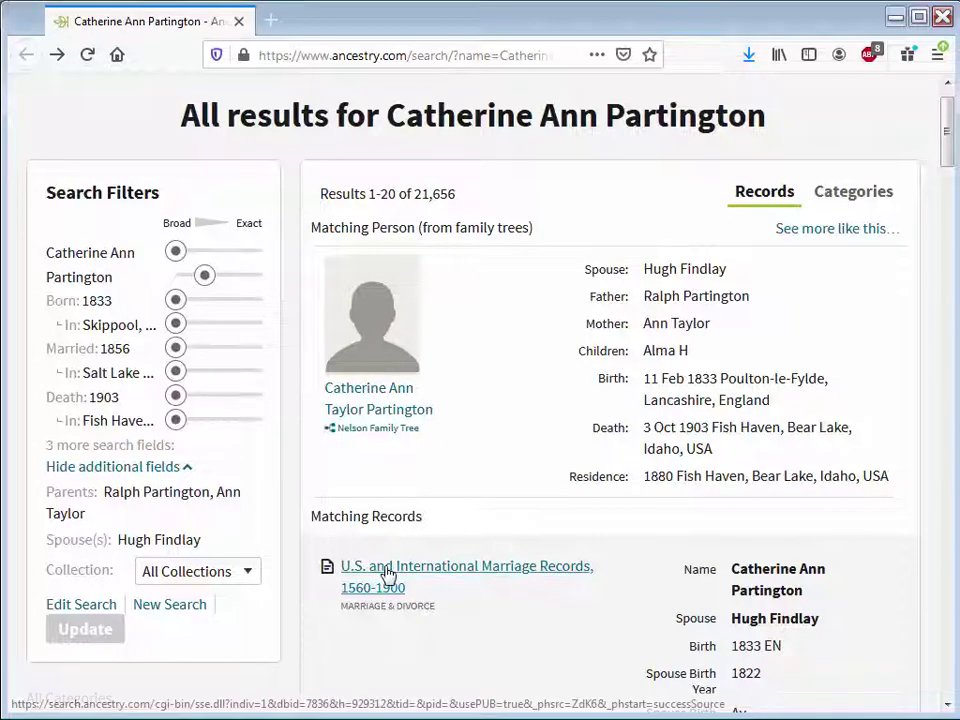
Open the U.S. and International Marriage Records, 1560-1900 result, then its suggested 1850 United States Federal Census record
{"action": "mouse_move", "coordinate": [383, 574]}
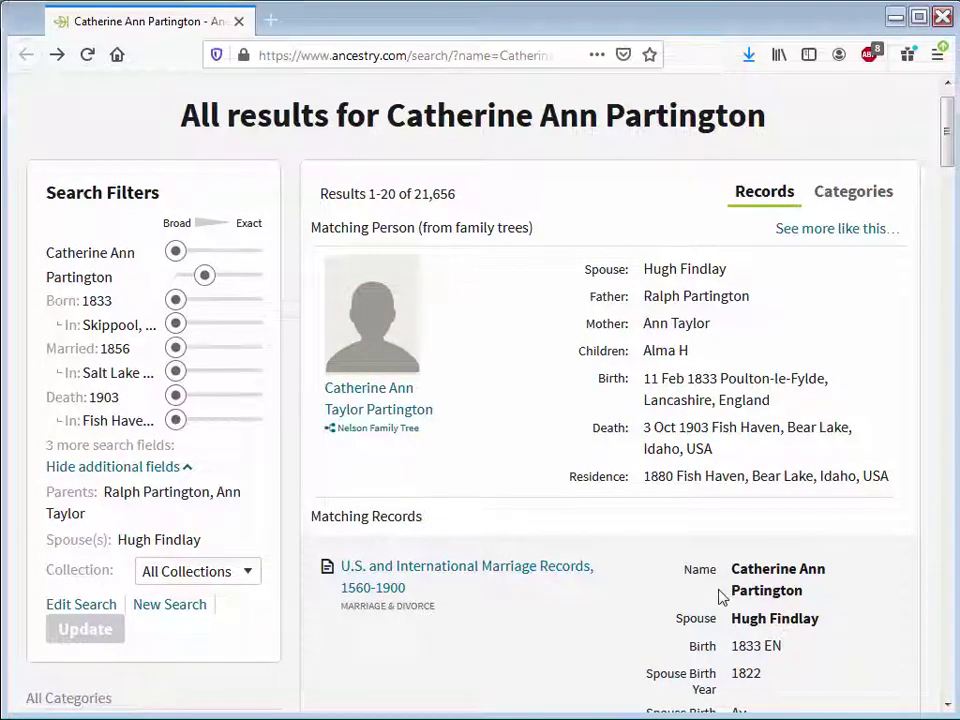
{"action": "left_click", "coordinate": [433, 575]}
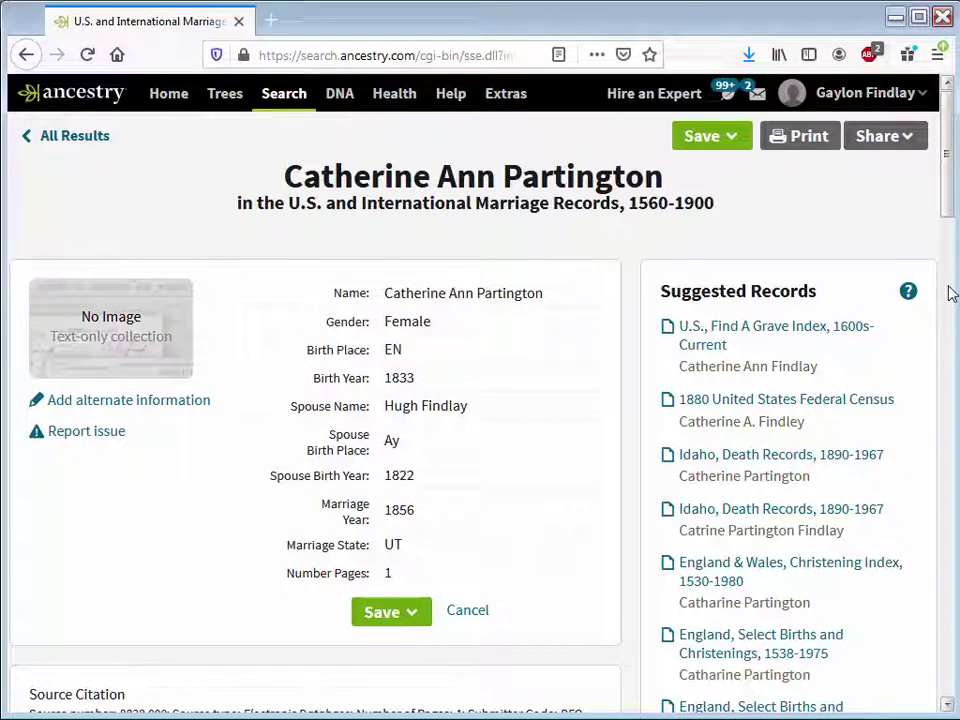
{"action": "scroll", "coordinate": [951, 292], "scroll_direction": "down", "scroll_amount": 6}
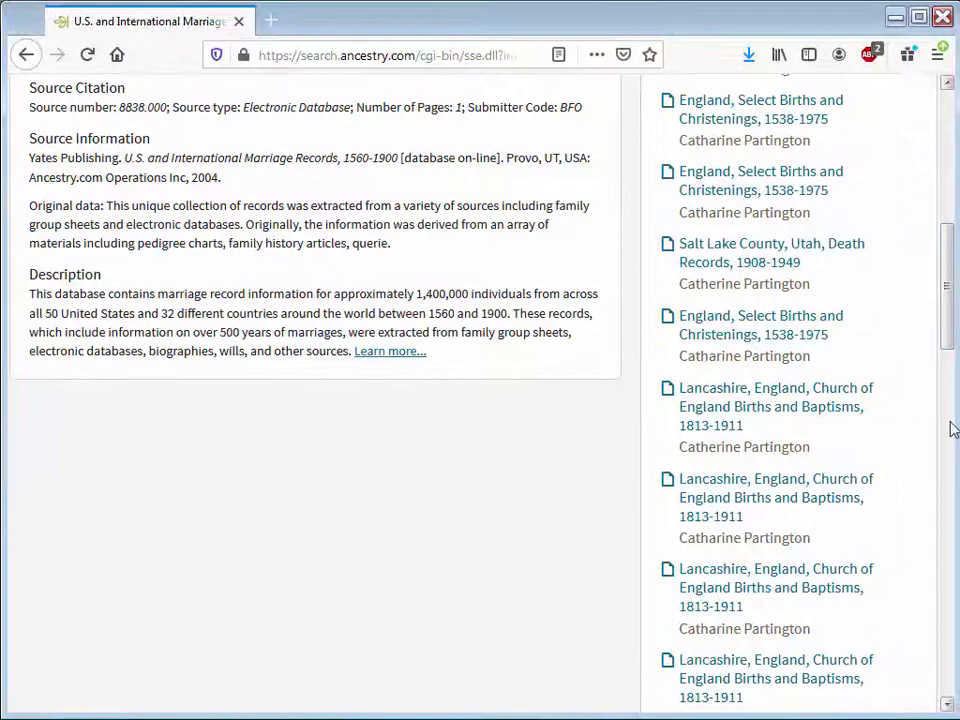
{"action": "scroll", "coordinate": [951, 428], "scroll_direction": "down", "scroll_amount": 5}
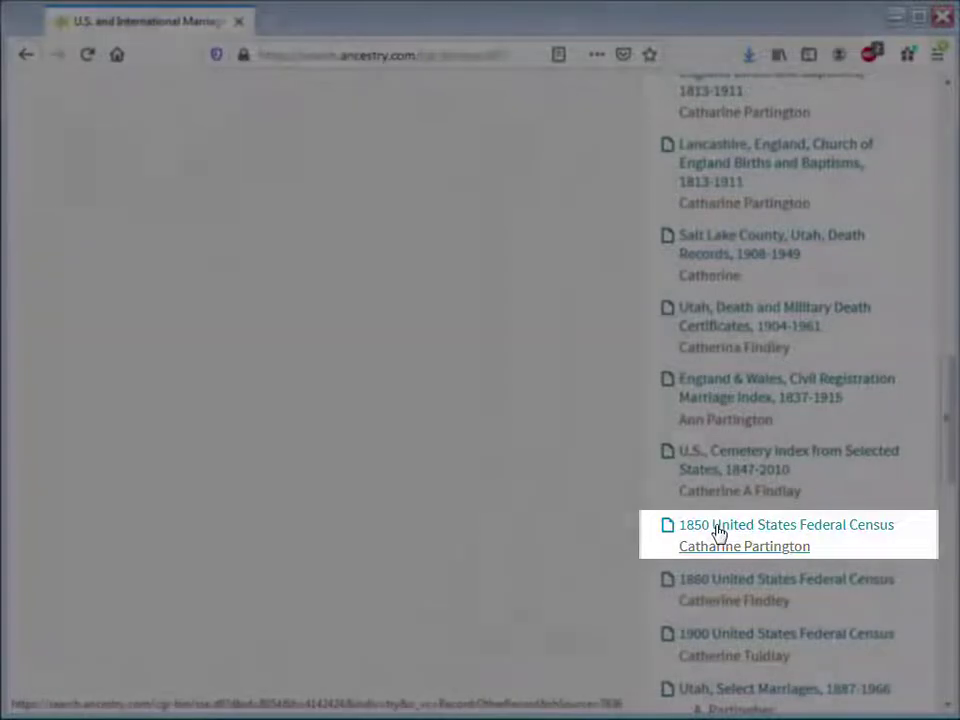
{"action": "left_click", "coordinate": [718, 532]}
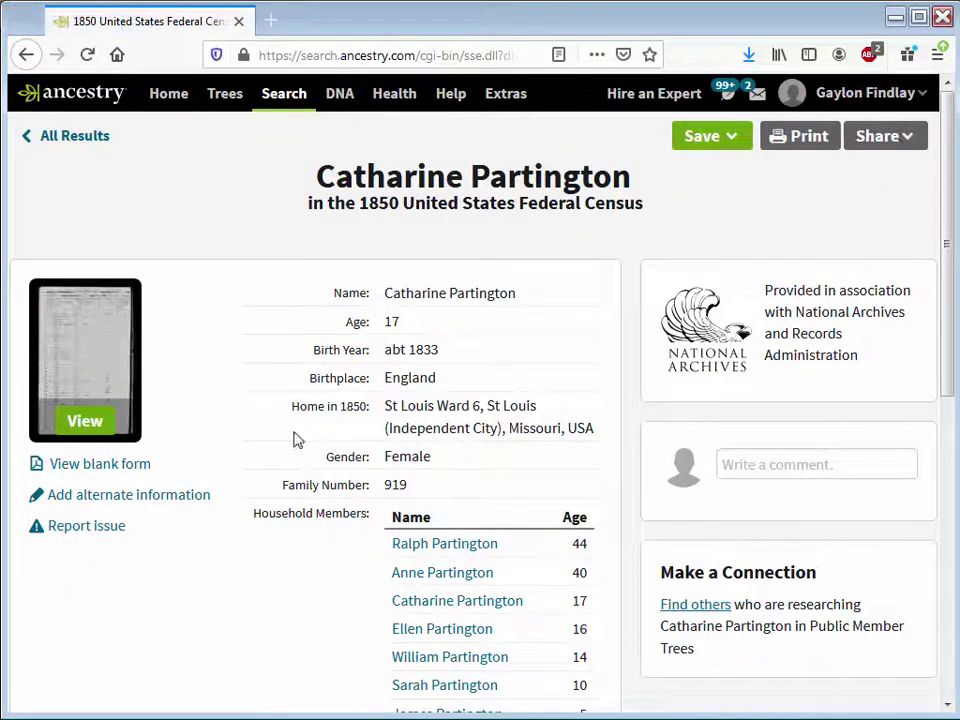
Open the 1850 census page image and examine the names and ages in the highlighted household up close
{"action": "left_click", "coordinate": [118, 377]}
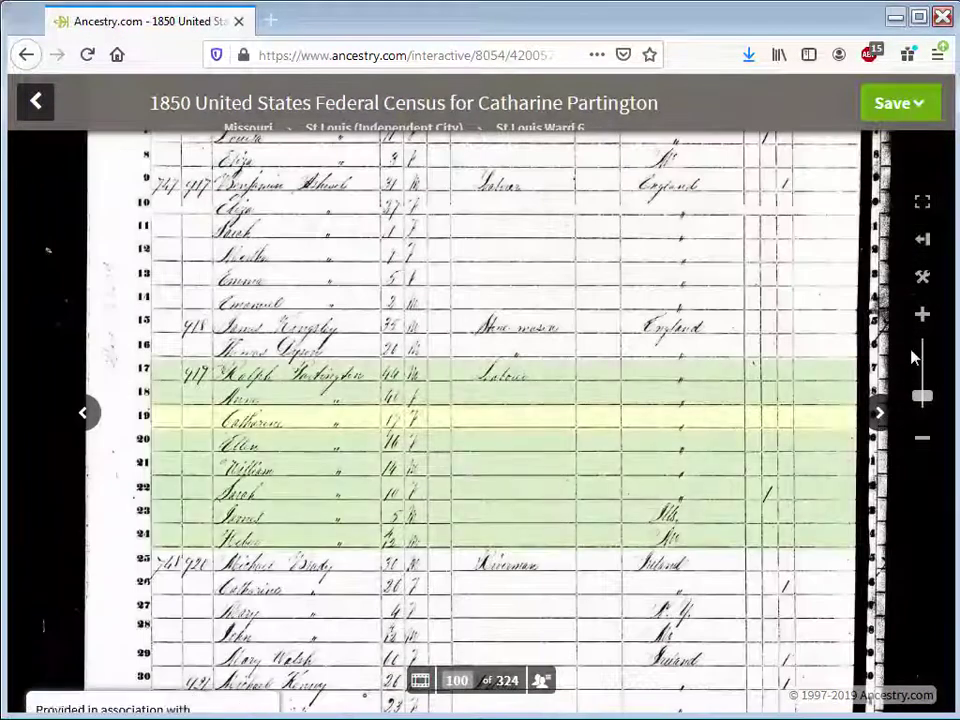
{"action": "left_click", "coordinate": [922, 316]}
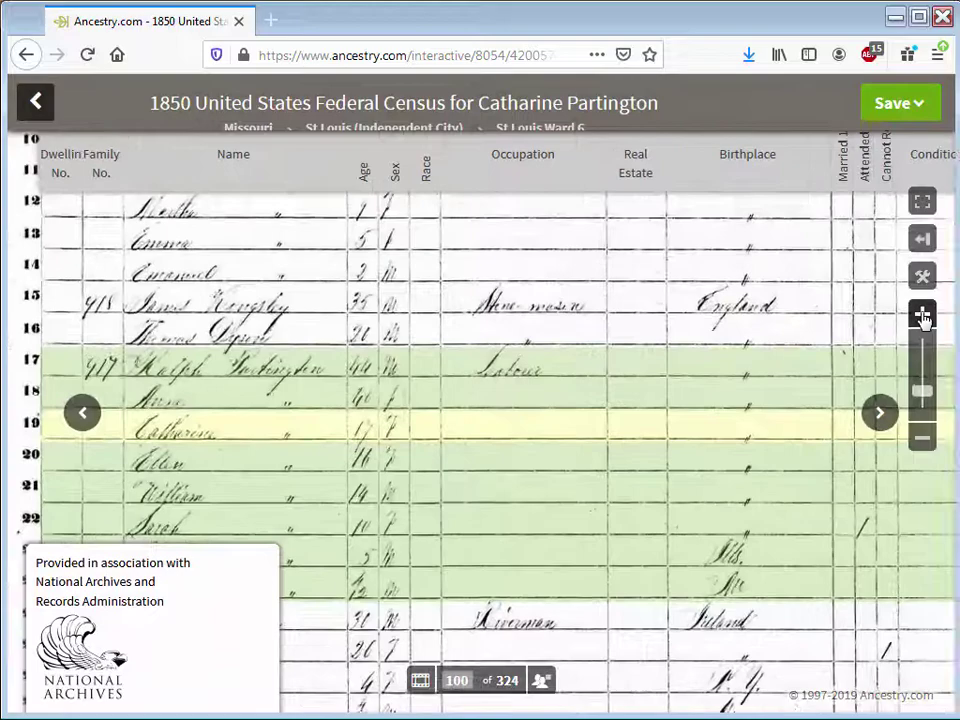
{"action": "left_click", "coordinate": [922, 316]}
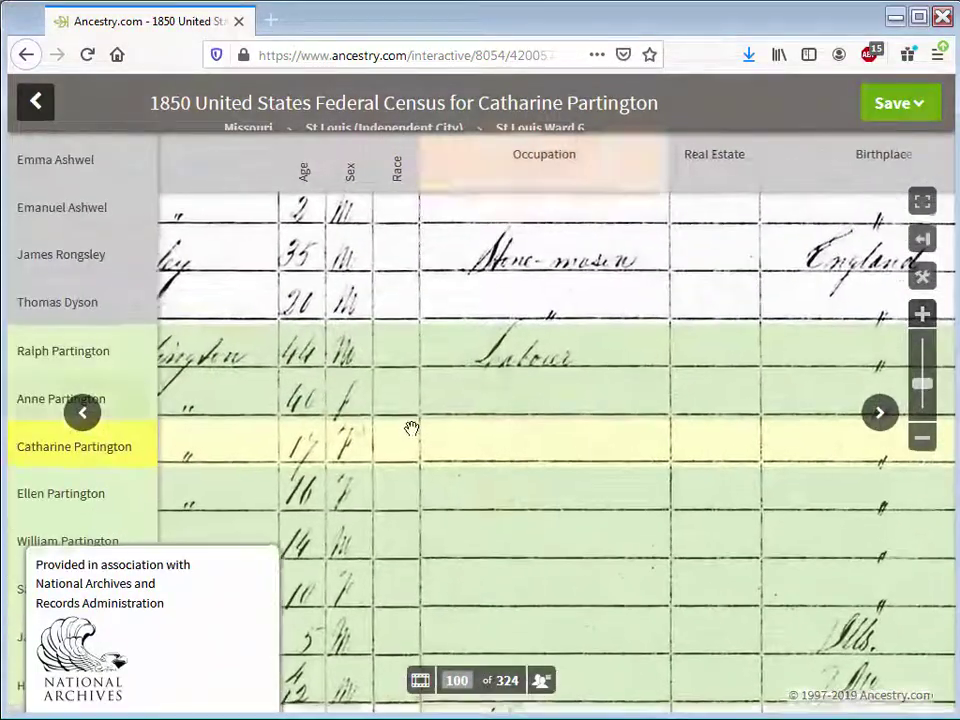
{"action": "mouse_move", "coordinate": [335, 400]}
{"action": "left_click_drag", "start_coordinate": [335, 400], "coordinate": [732, 362]}
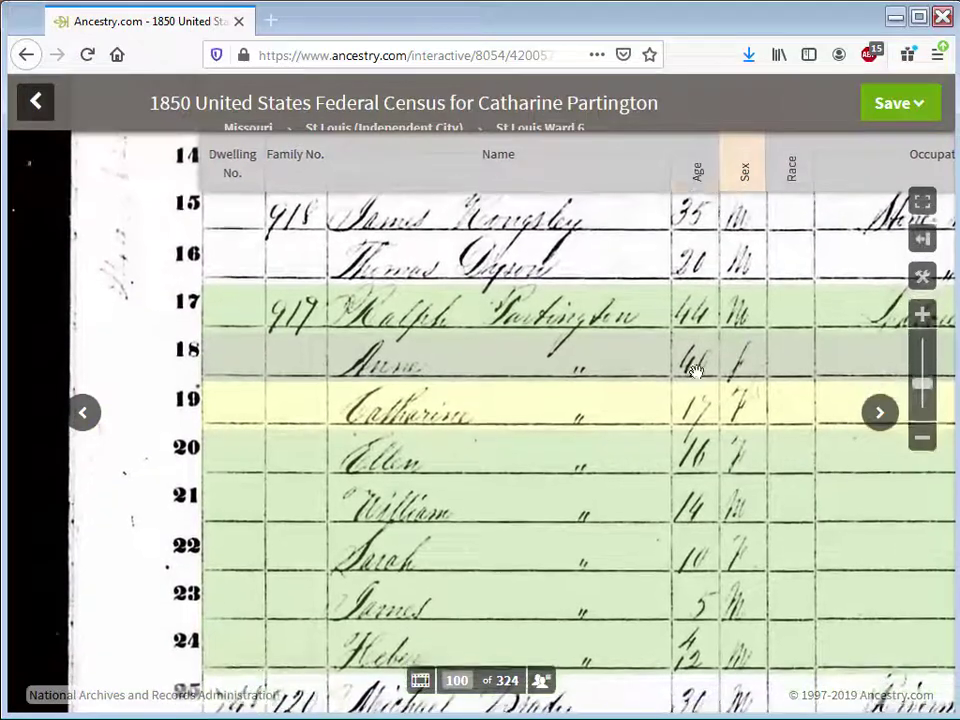
{"action": "mouse_move", "coordinate": [700, 410]}
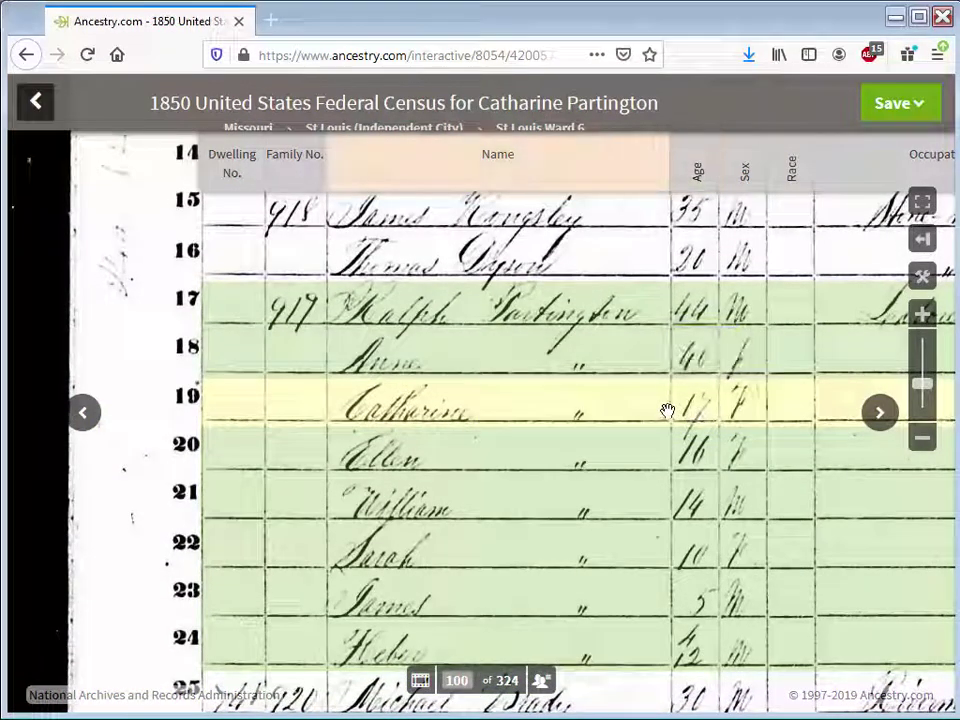
{"action": "mouse_move", "coordinate": [667, 411]}
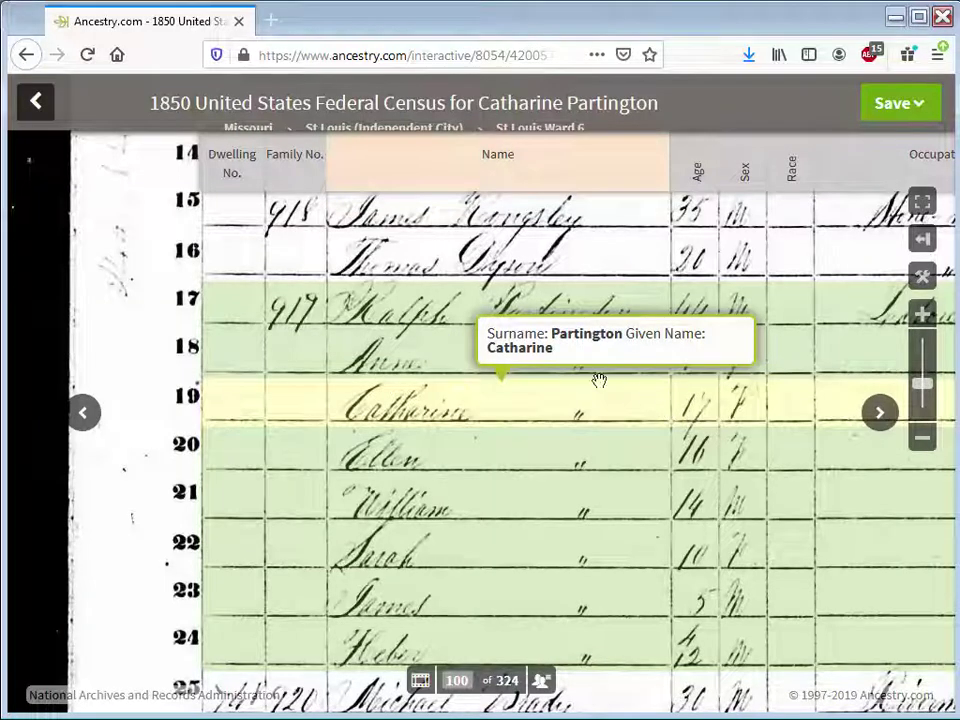
{"action": "mouse_move", "coordinate": [487, 362]}
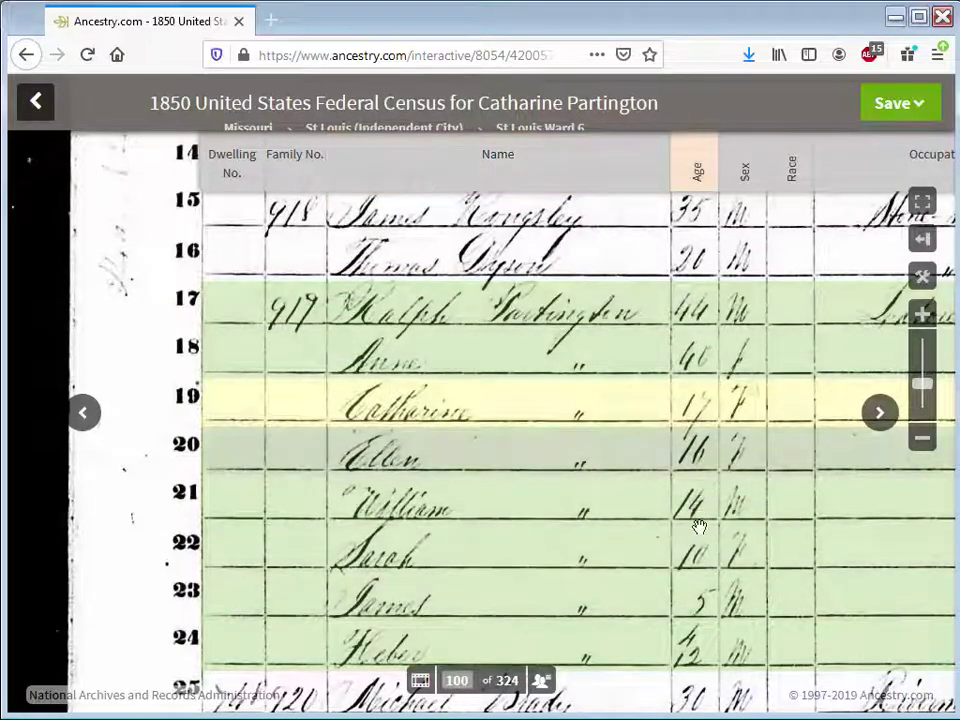
{"action": "mouse_move", "coordinate": [699, 527]}
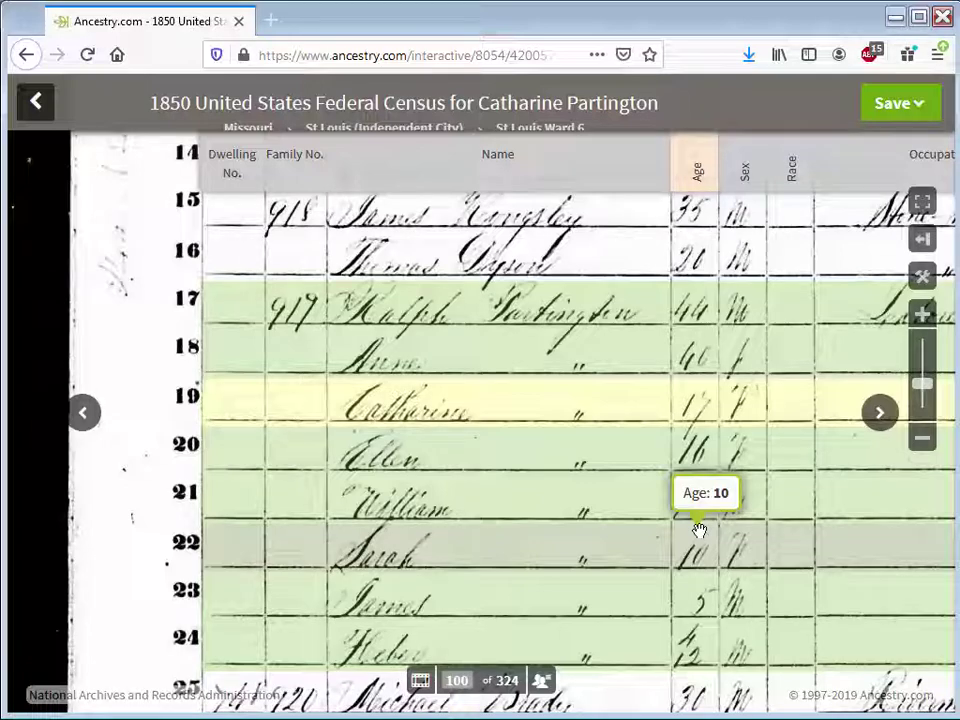
Switch back to Ancestral Quest and add a Residence event to the root person's mother
{"action": "key", "text": "alt+Tab"}
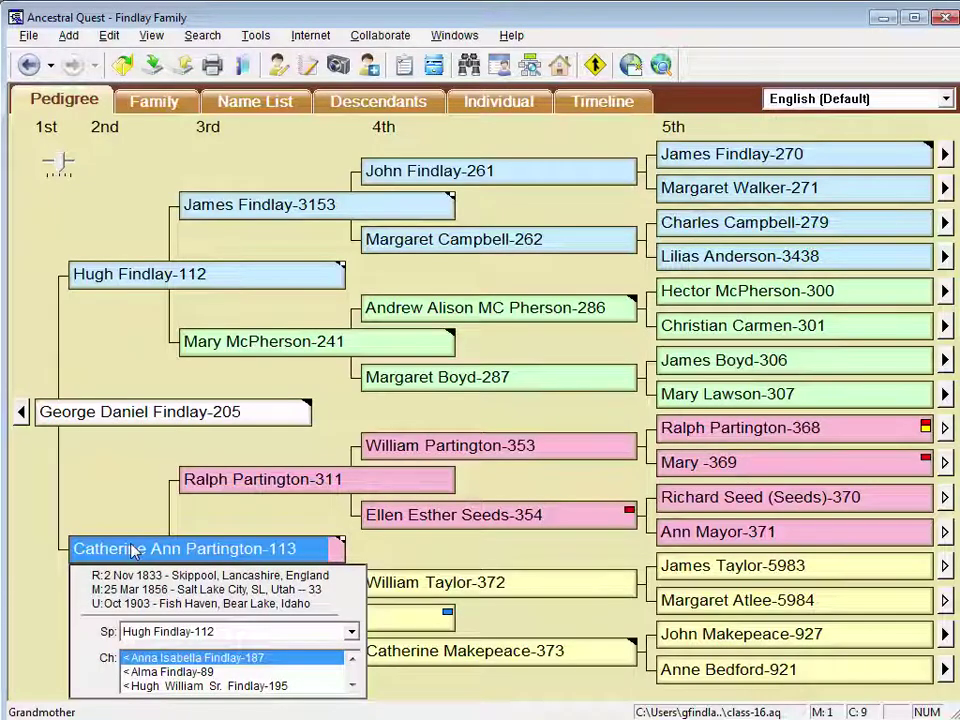
{"action": "double_click", "coordinate": [133, 551]}
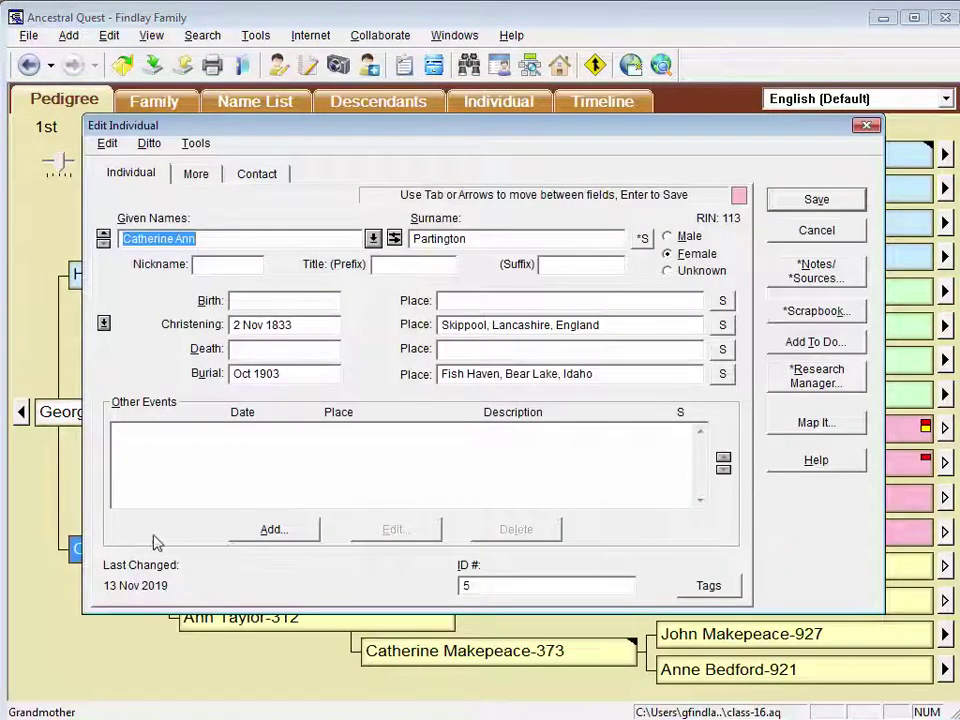
{"action": "left_click", "coordinate": [272, 531]}
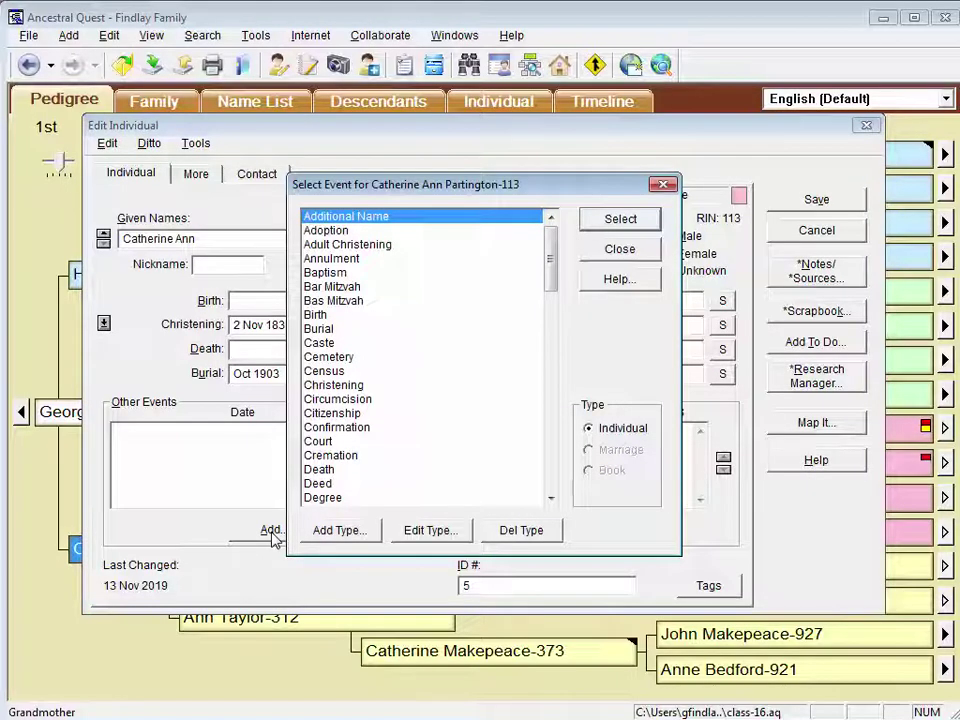
{"action": "type", "text": "res"}
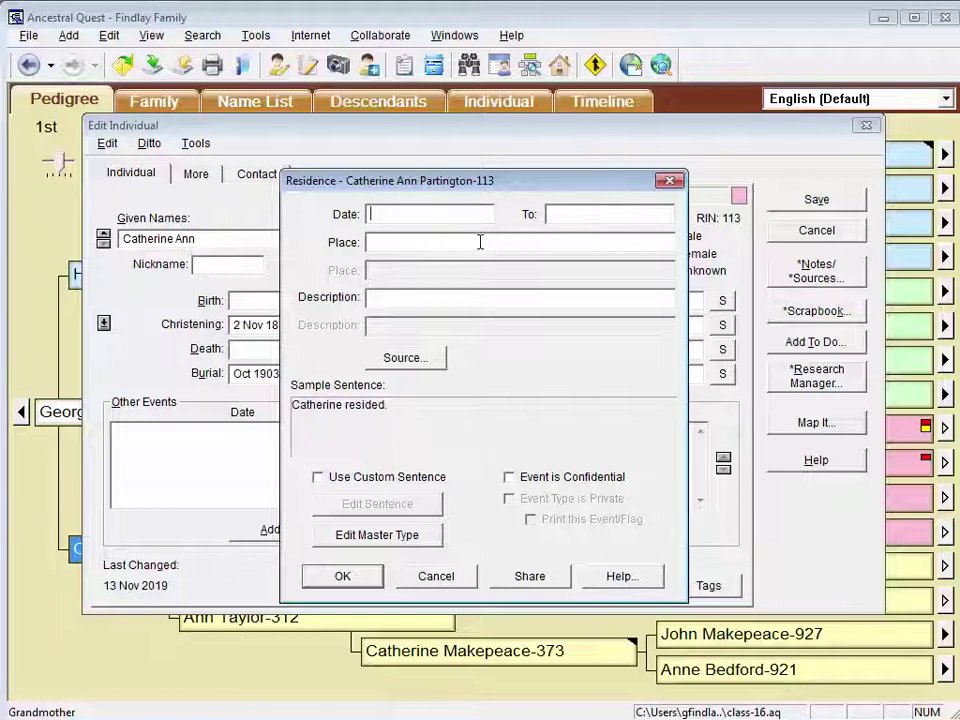
Switch to the Ancestry census image in the browser and read the enumeration place and date in the page heading
{"action": "key", "text": "alt+Tab"}
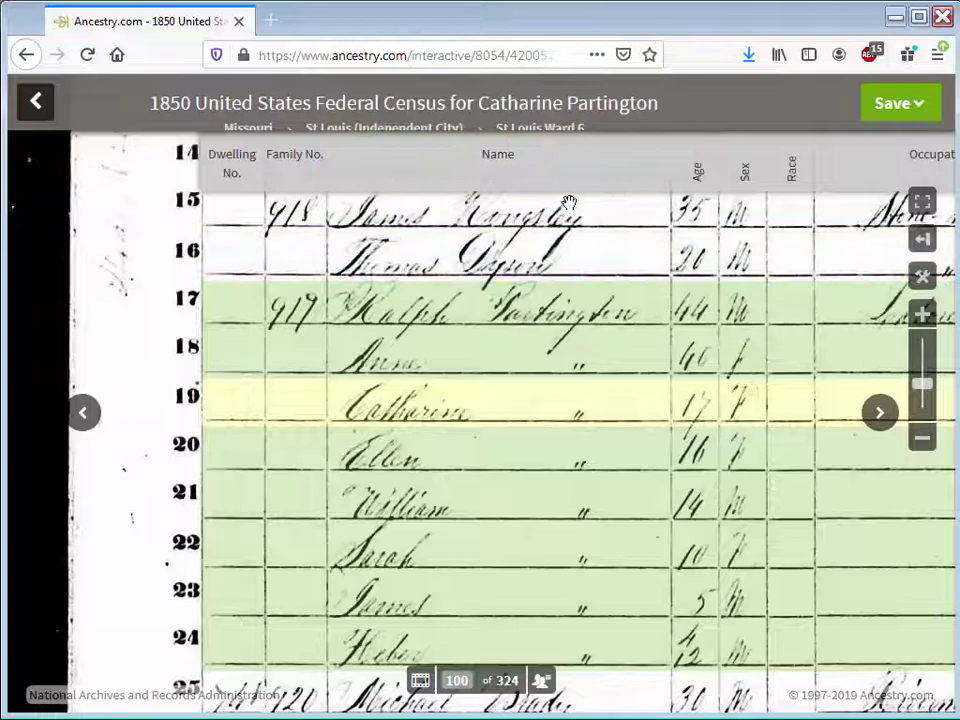
{"action": "left_click_drag", "start_coordinate": [480, 210], "coordinate": [430, 530]}
{"action": "left_click_drag", "start_coordinate": [610, 384], "coordinate": [550, 570]}
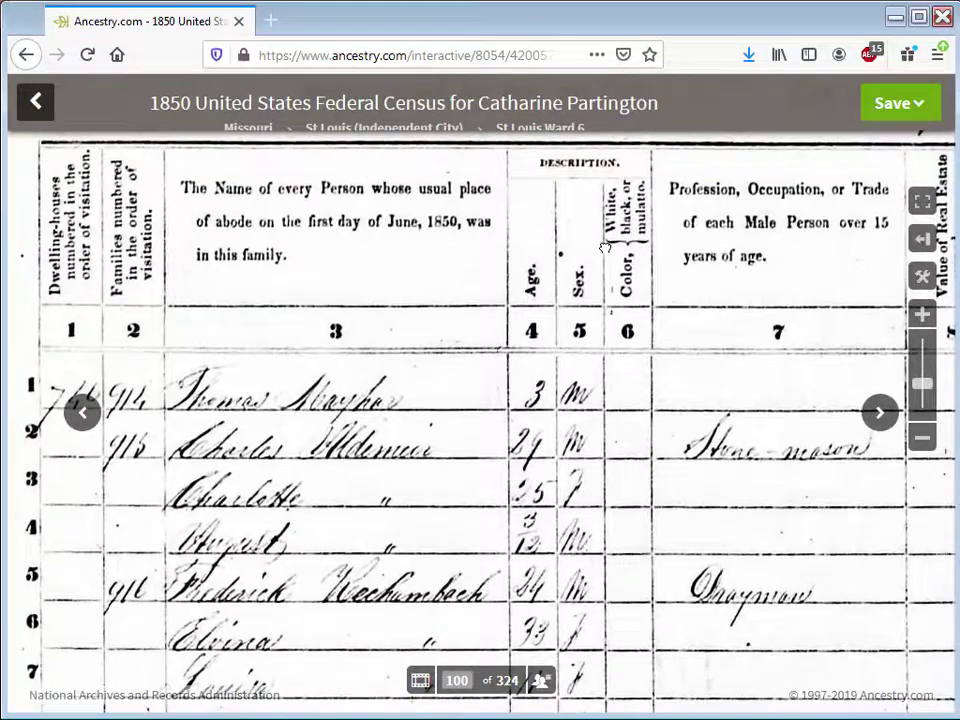
{"action": "left_click_drag", "start_coordinate": [604, 247], "coordinate": [261, 574]}
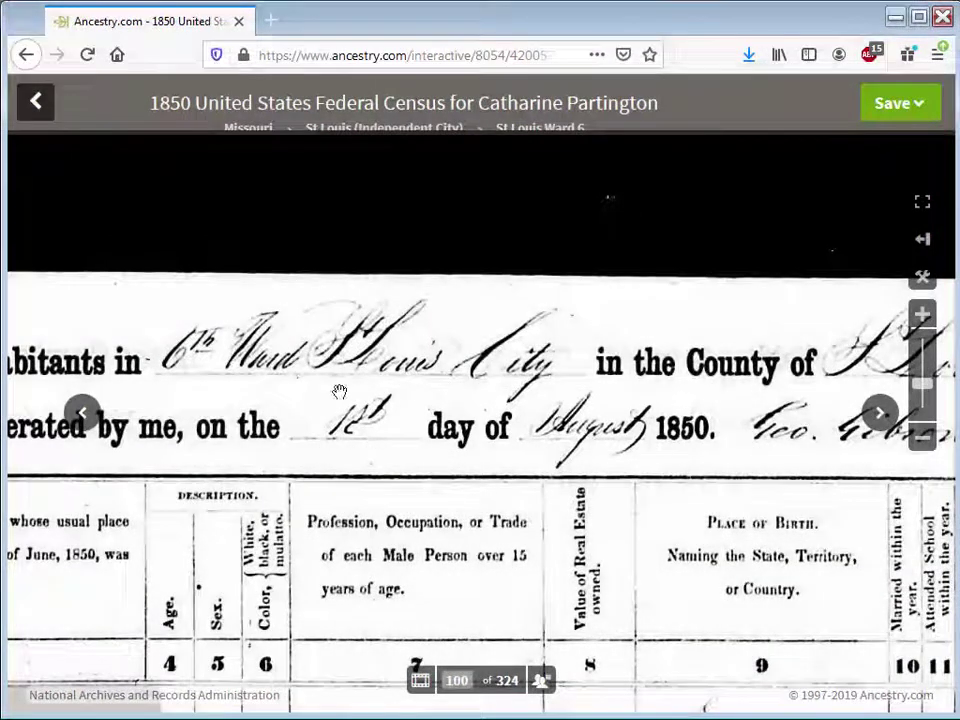
{"action": "left_click_drag", "start_coordinate": [762, 405], "coordinate": [757, 451]}
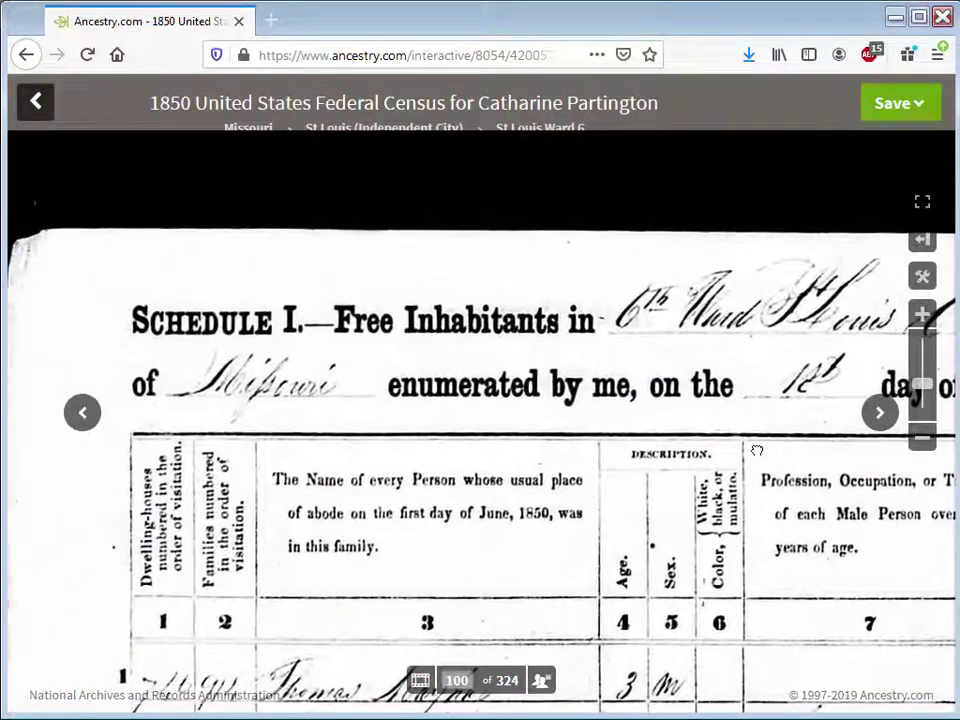
Return to Ancestral Quest and fill in the Residence event with date 1 Aug 1850 and place St Louis, St Louis, Missouri
{"action": "key", "text": "alt+Tab"}
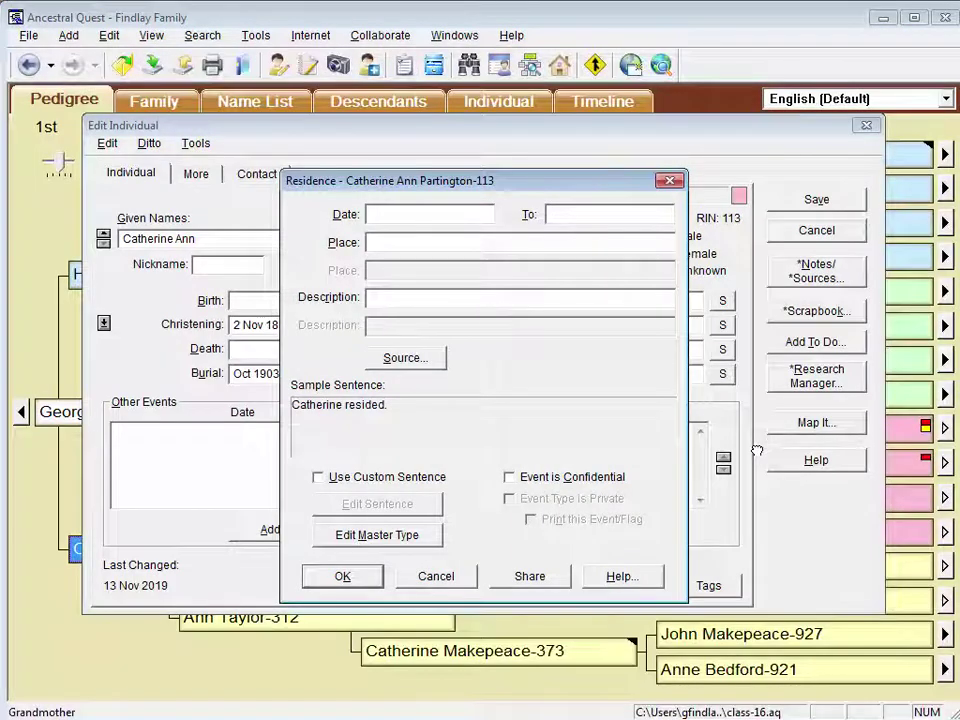
{"action": "type", "text": "1 aug"}
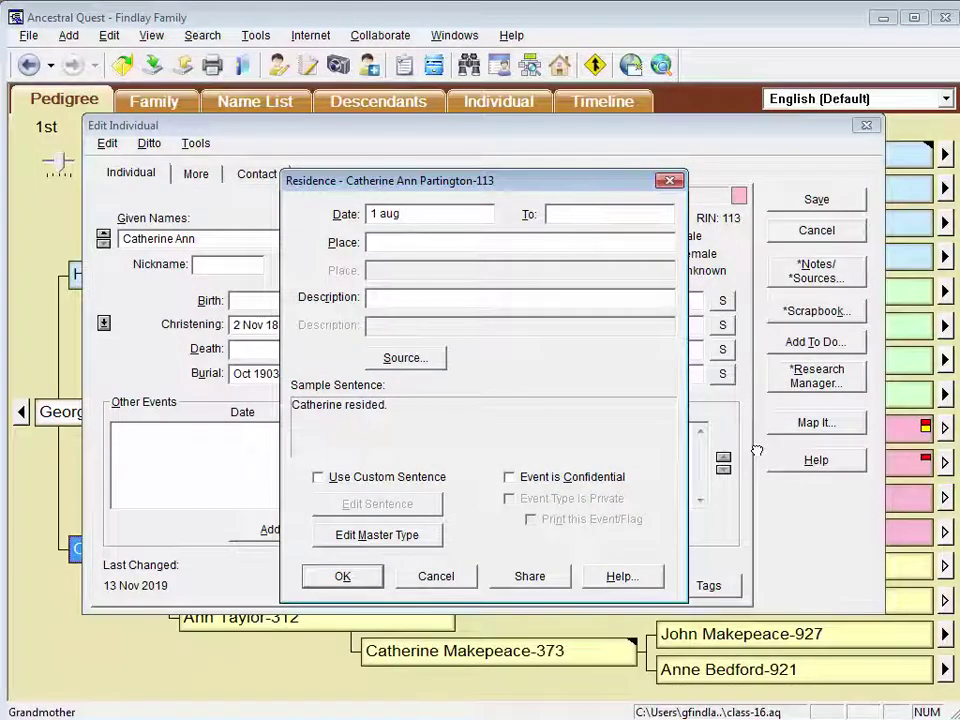
{"action": "type", "text": " 1850"}
{"action": "key", "text": "Tab"}
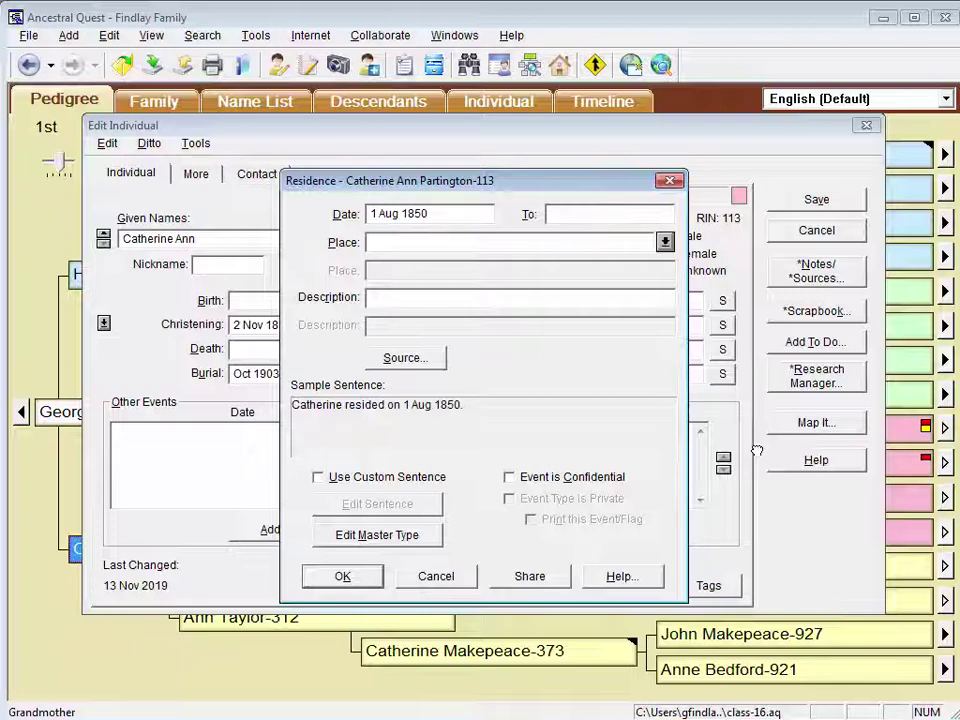
{"action": "type", "text": "St Lou"}
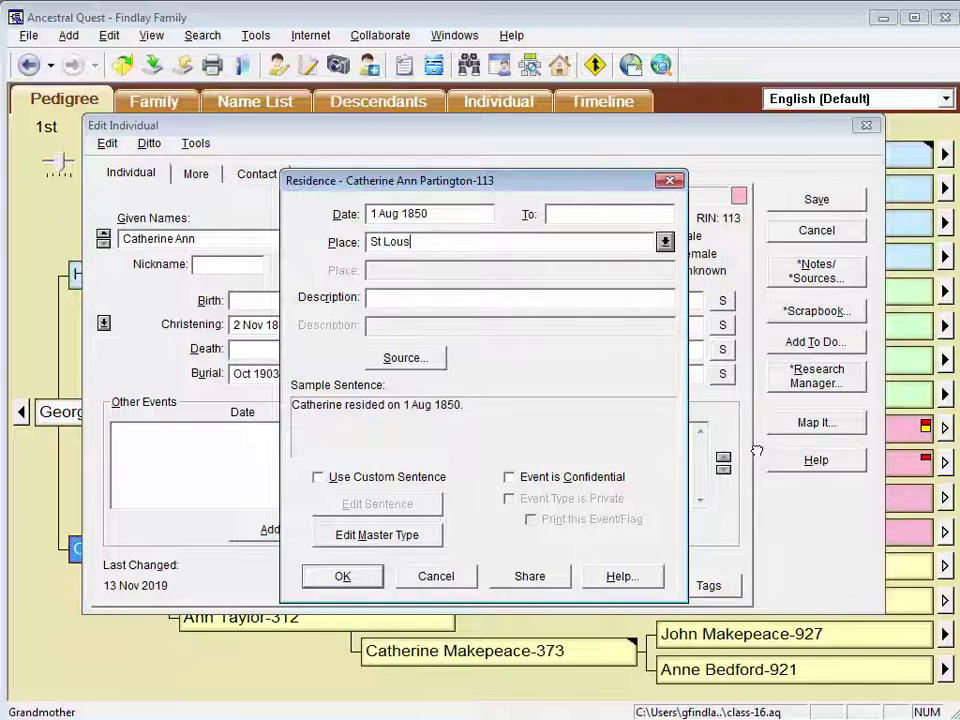
{"action": "type", "text": "s"}
{"action": "key", "text": "BackSpace"}
{"action": "type", "text": ", St Louis,"}
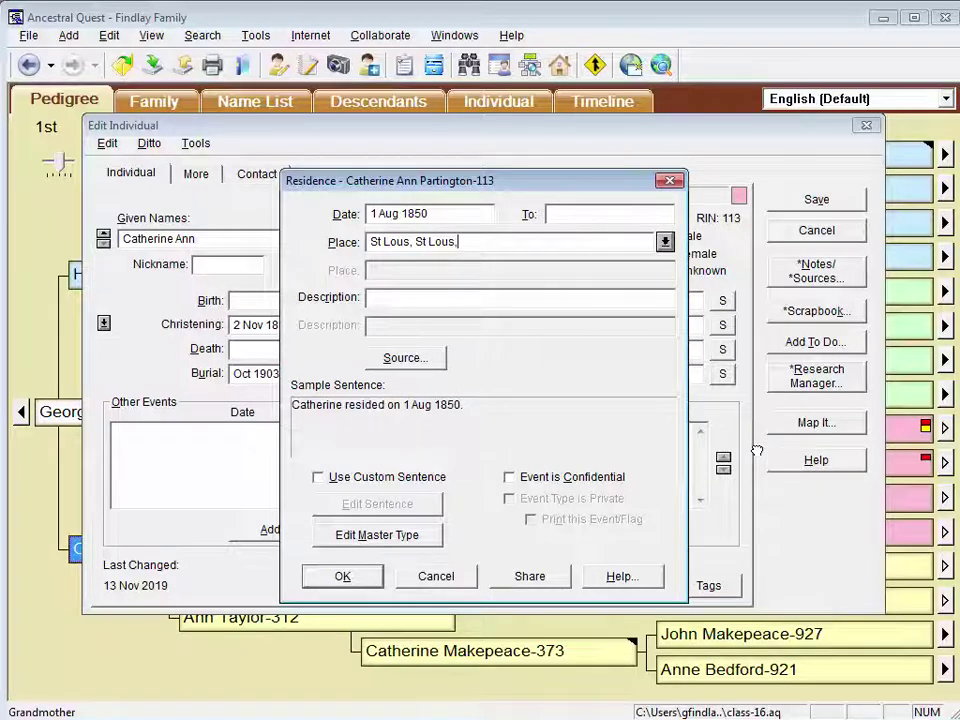
{"action": "type", "text": " Missouri"}
{"action": "key", "text": "Tab"}
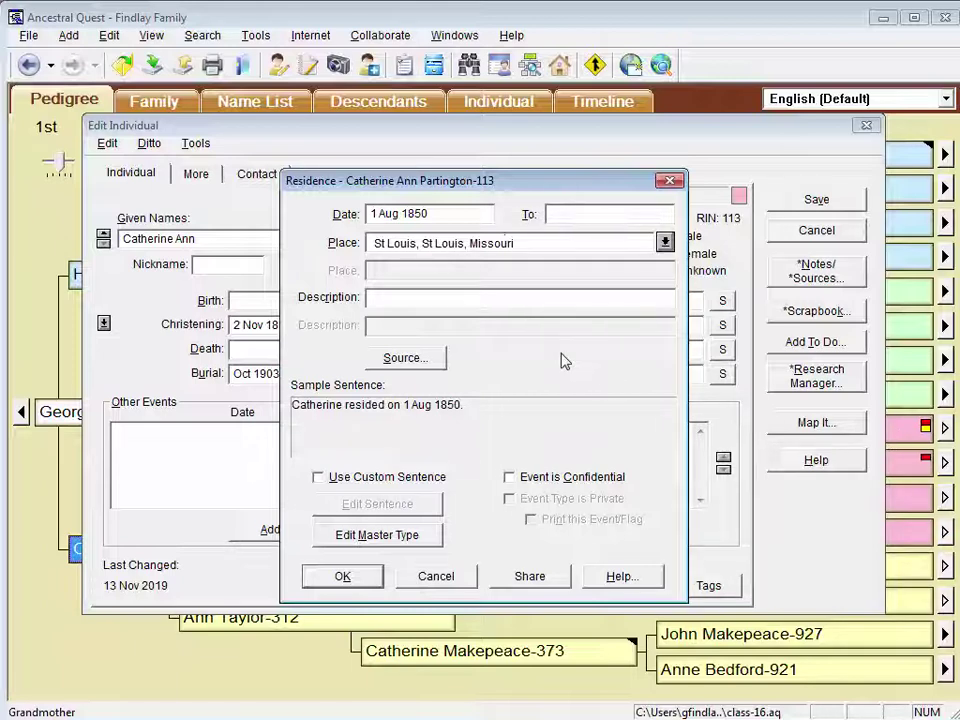
Start a new source for the Residence event and set its type to Census
{"action": "left_click", "coordinate": [405, 358]}
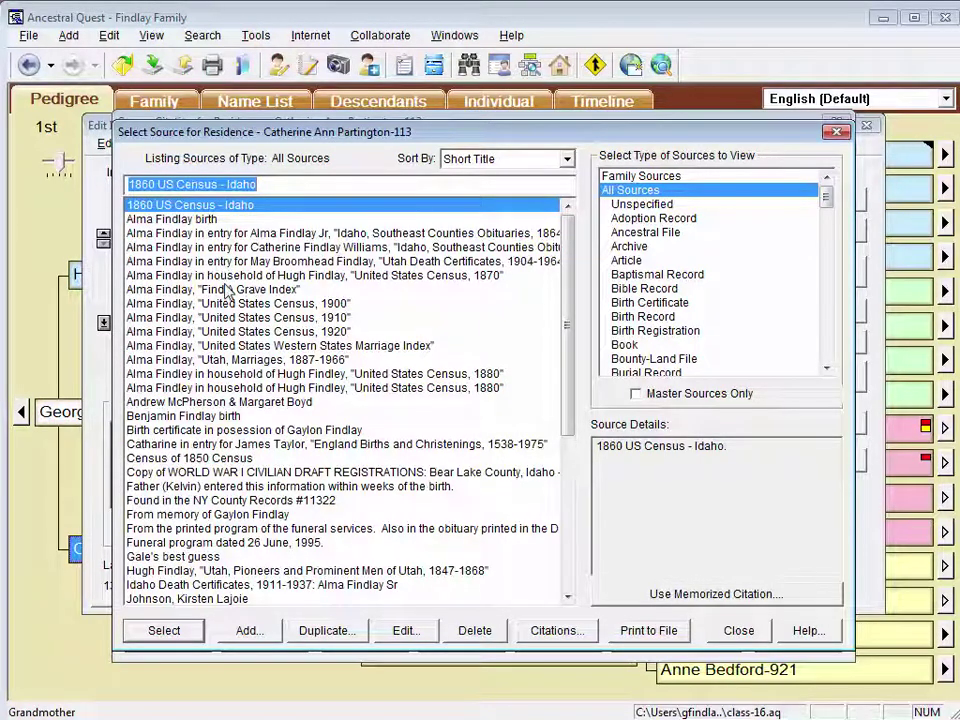
{"action": "left_click", "coordinate": [248, 631]}
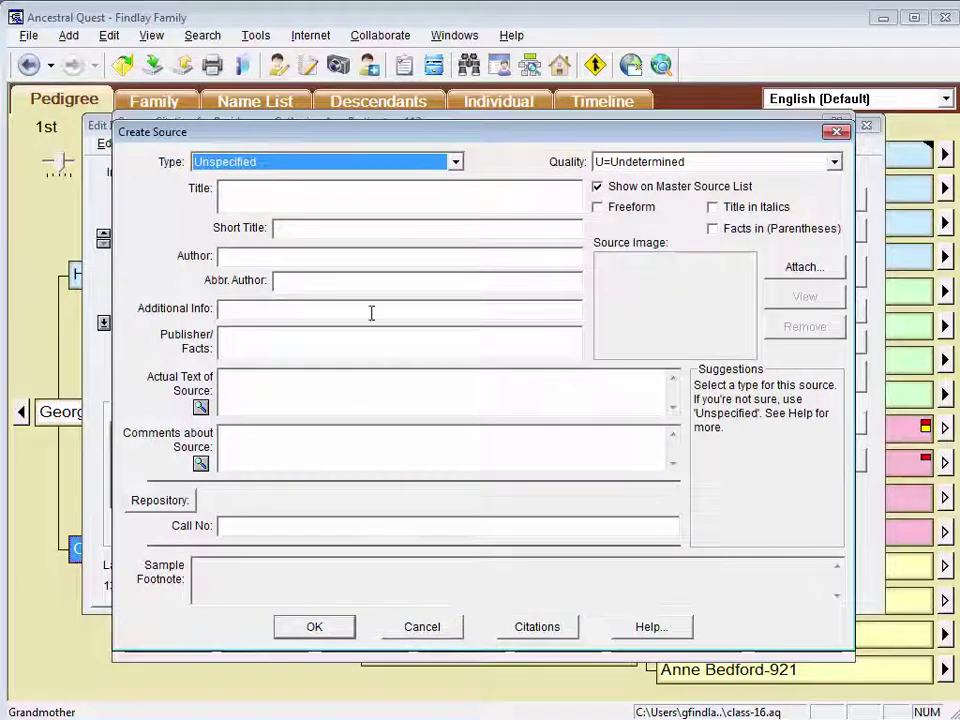
{"action": "left_click", "coordinate": [456, 163]}
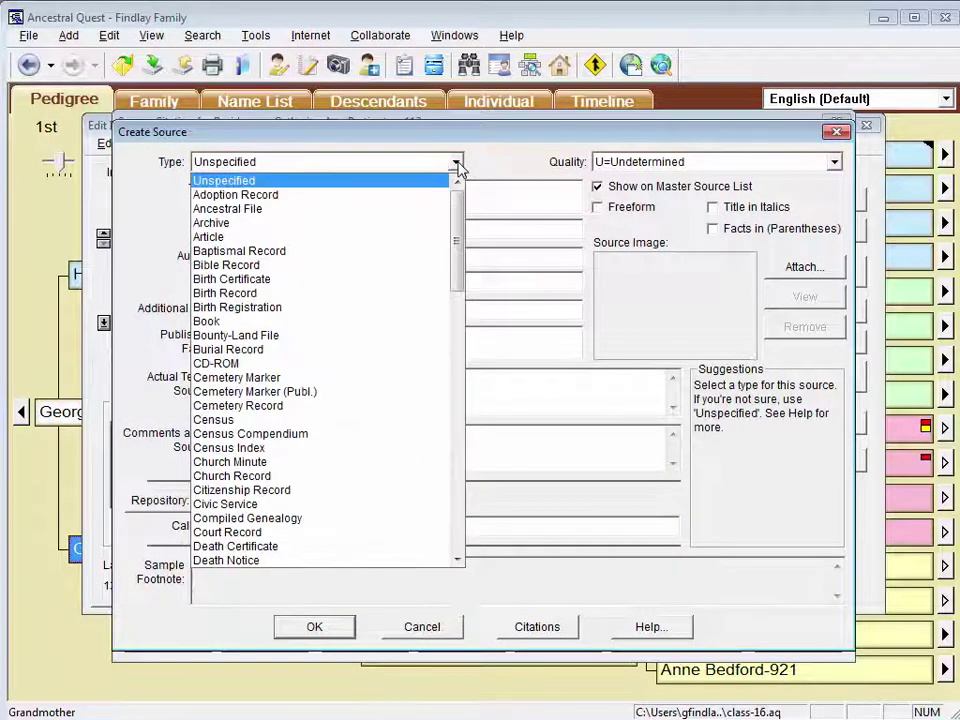
{"action": "left_click", "coordinate": [249, 420]}
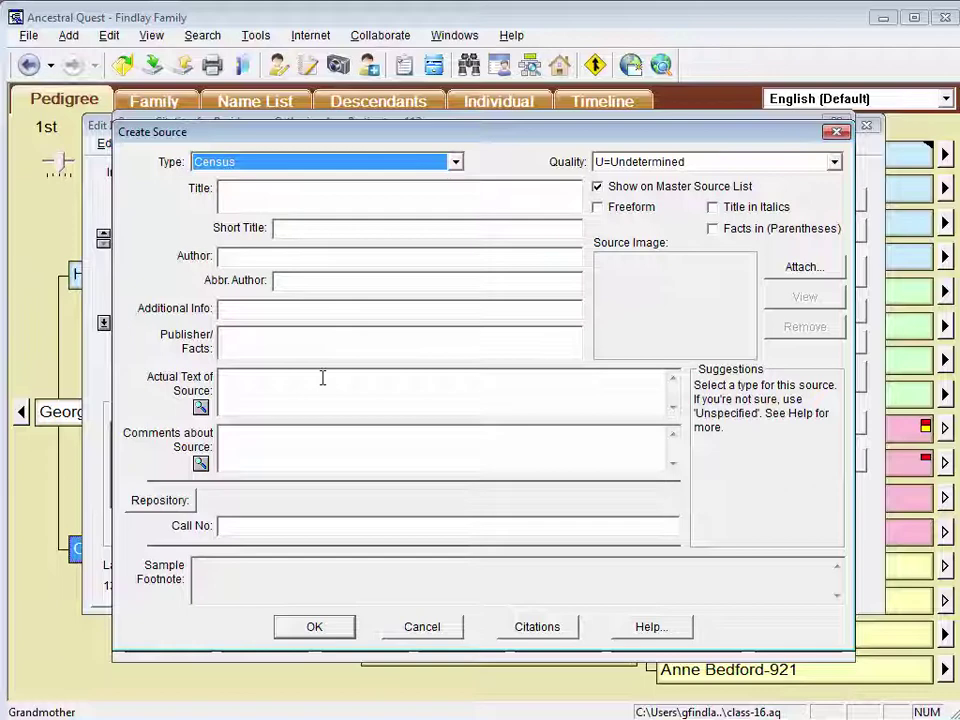
Make the census source freeform and title it "US 1950 Census" followed by the household head's surname, given name and "Head"
{"action": "left_click", "coordinate": [597, 208]}
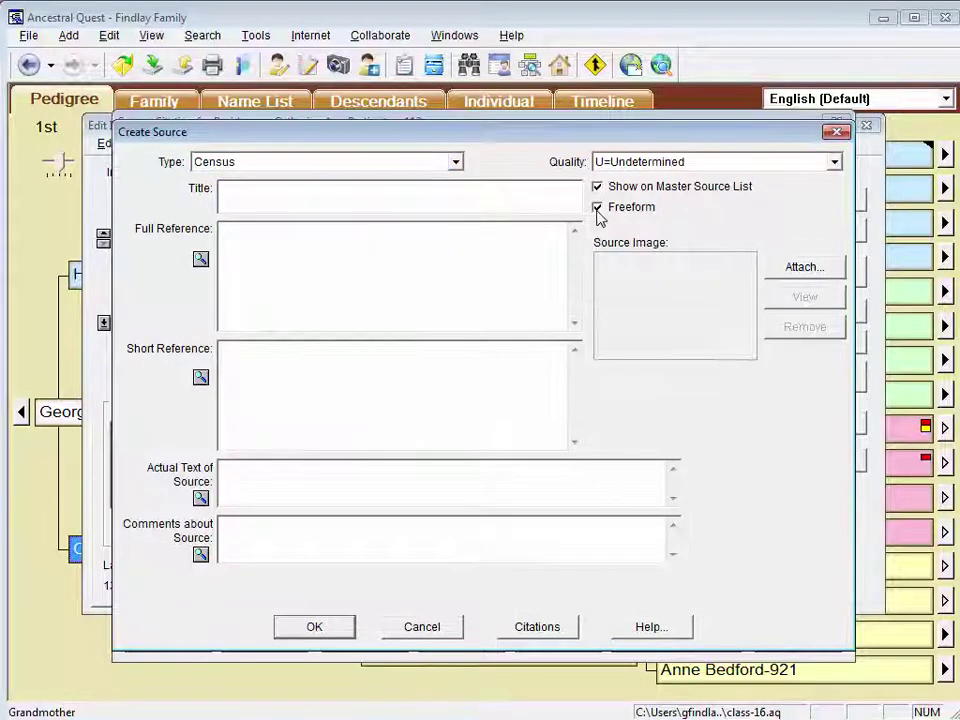
{"action": "left_click", "coordinate": [388, 198]}
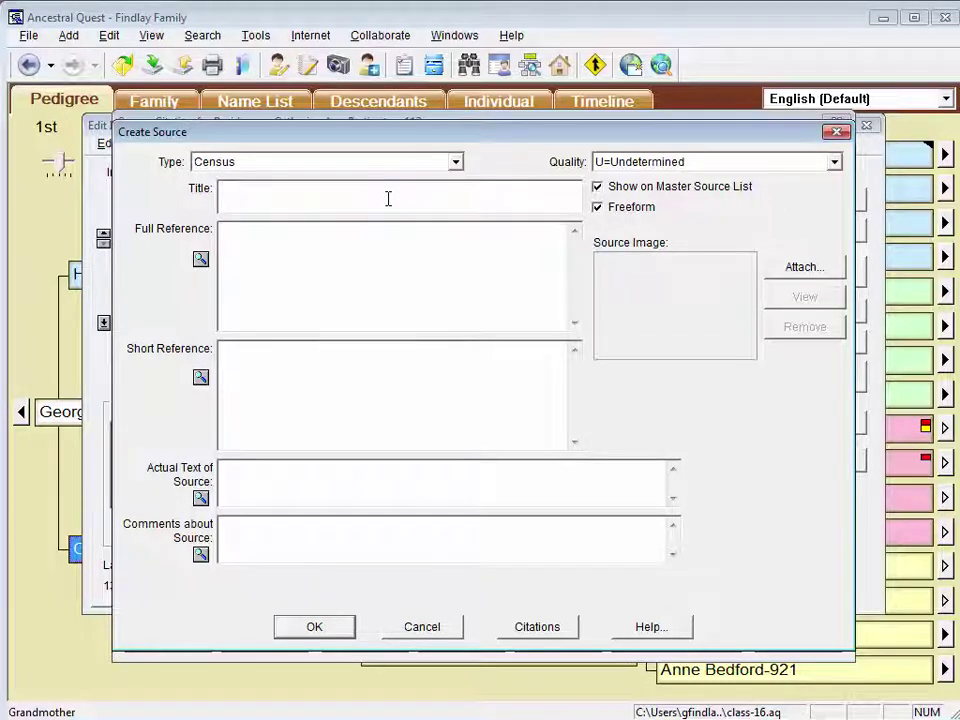
{"action": "type", "text": "US 1950 Census"}
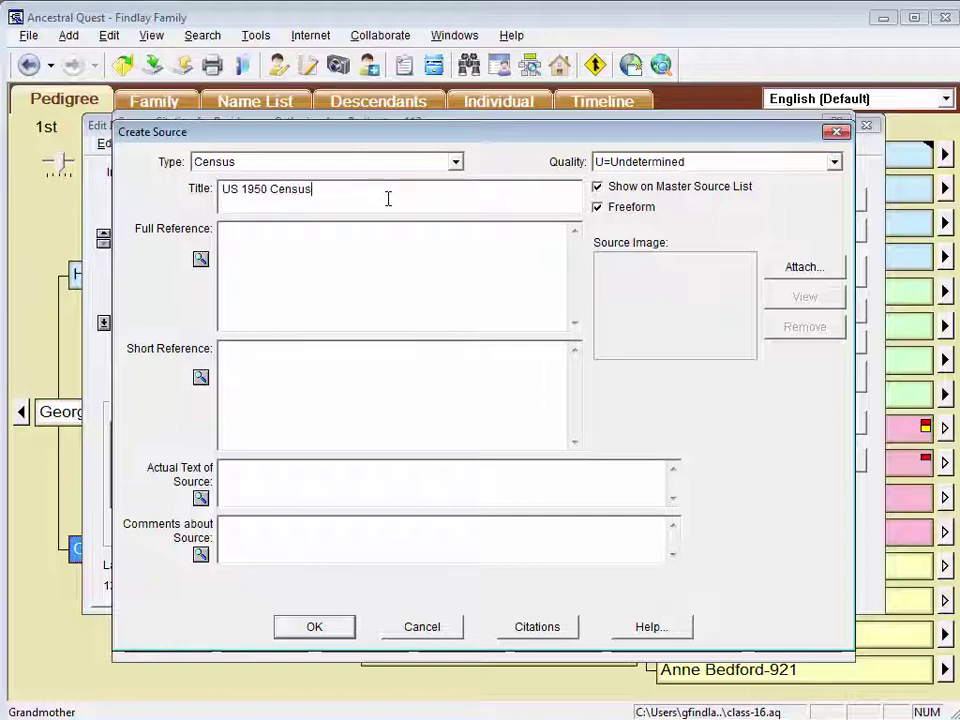
{"action": "type", "text": ", Partingson"}
{"action": "key", "text": "BackSpace"}
{"action": "key", "text": "BackSpace"}
{"action": "key", "text": "BackSpace"}
{"action": "type", "text": "ton, Ralph, Hea"}
Switch to the browser, return to the Ancestry record page and copy the original data text from "Seventh Census of the United States" through "Washington, D.C."
{"action": "key", "text": "alt+Tab"}
{"action": "key", "text": "Tab"}
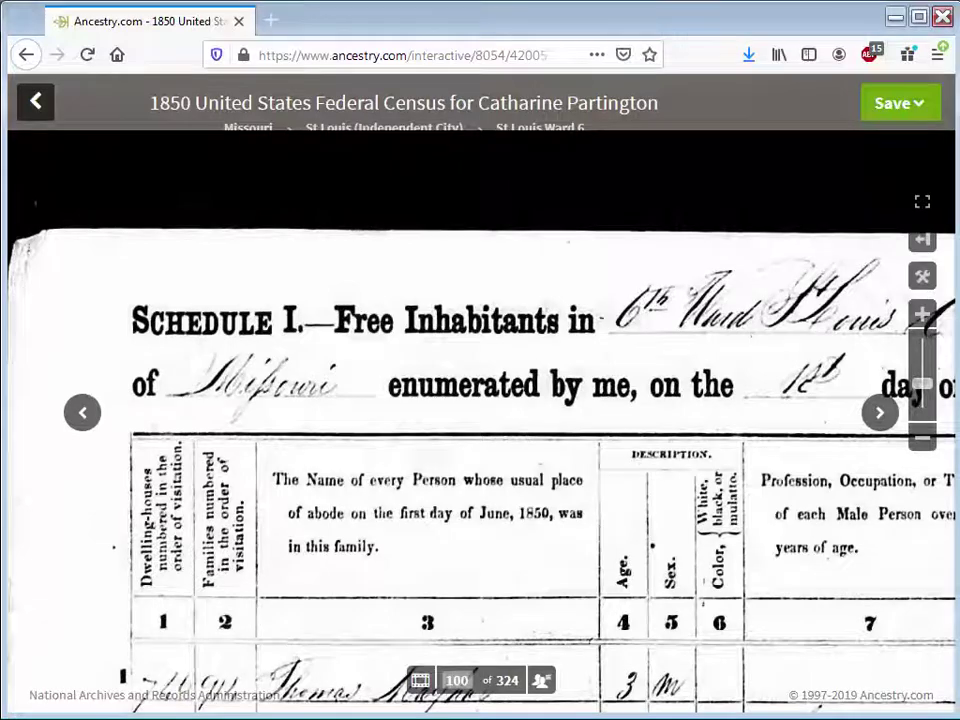
{"action": "left_click", "coordinate": [35, 101]}
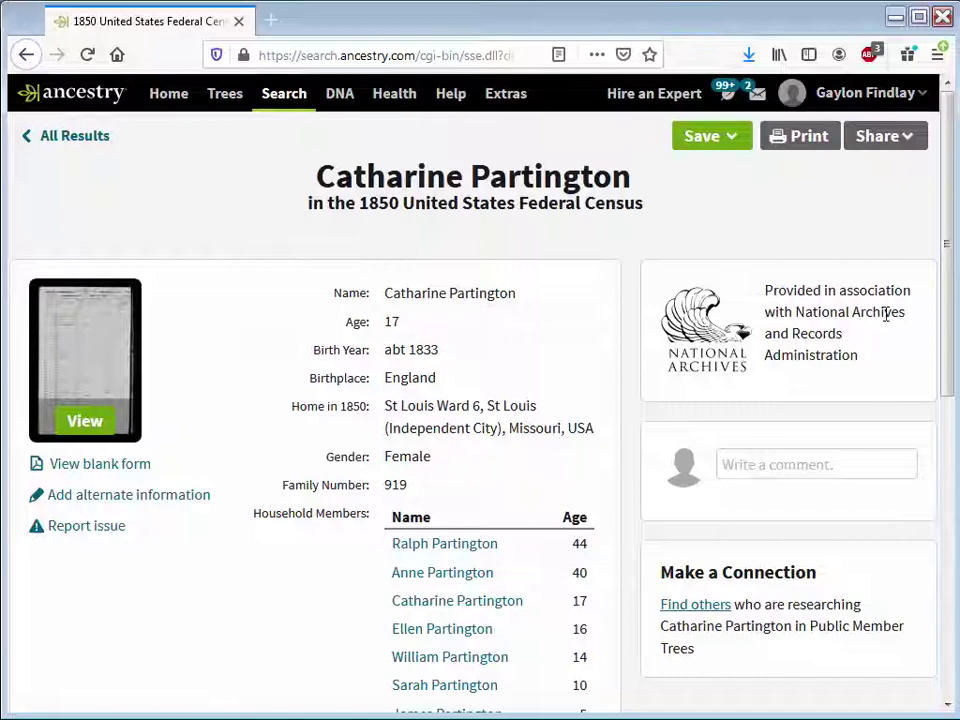
{"action": "left_click_drag", "start_coordinate": [951, 322], "coordinate": [950, 560]}
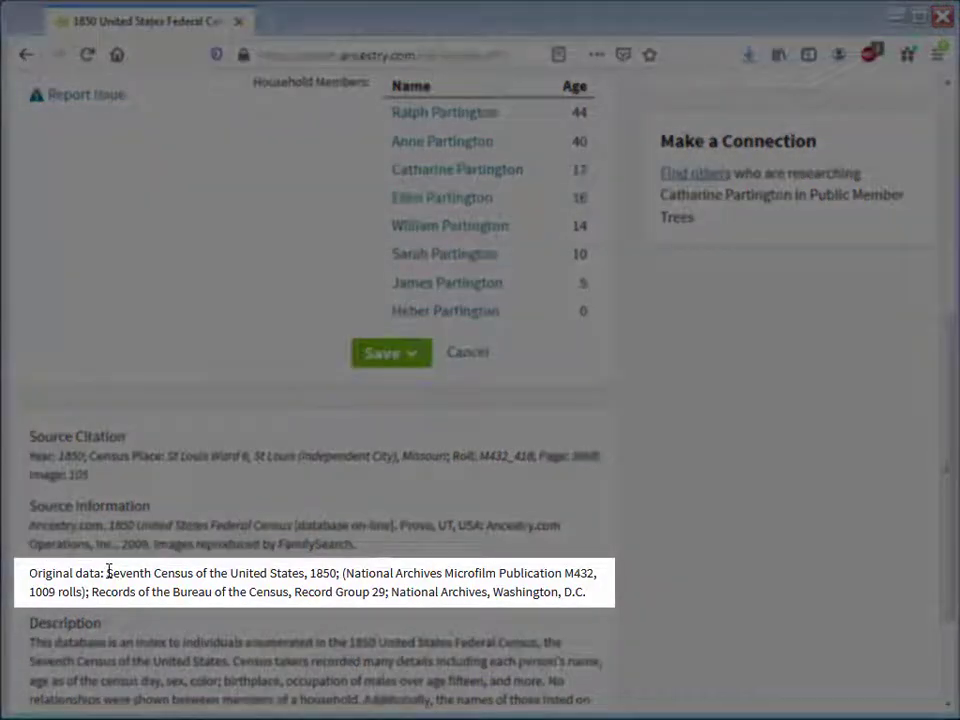
{"action": "left_click_drag", "start_coordinate": [107, 572], "coordinate": [592, 603]}
{"action": "key", "text": "ctrl+c"}
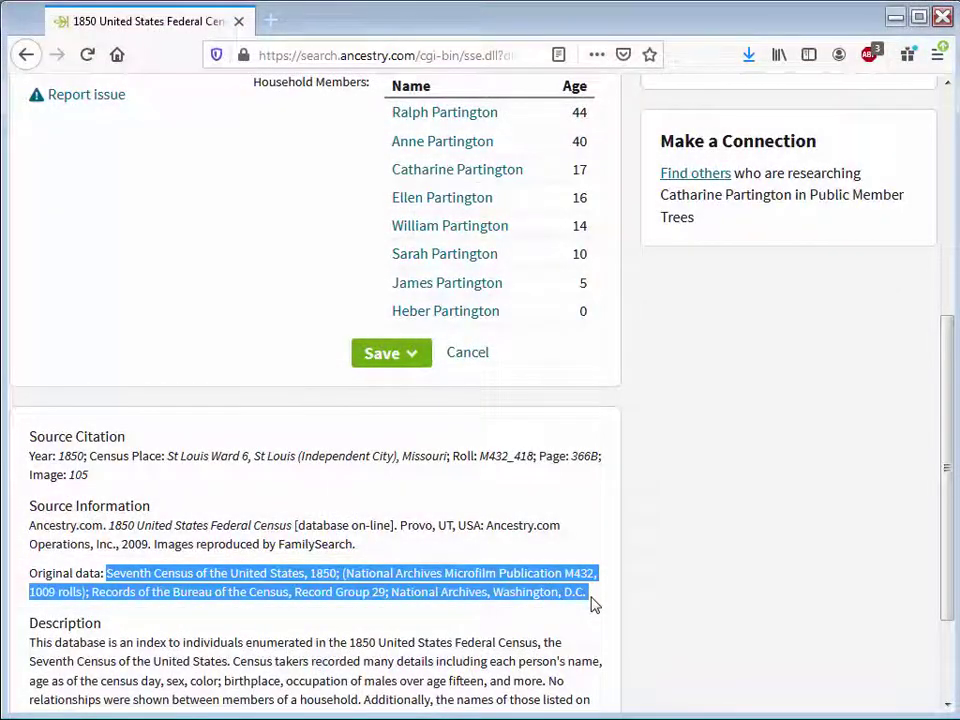
Back in Ancestral Quest, paste the copied text as the source's full reference, save the source and select it for the Residence event
{"action": "key", "text": "alt+Tab"}
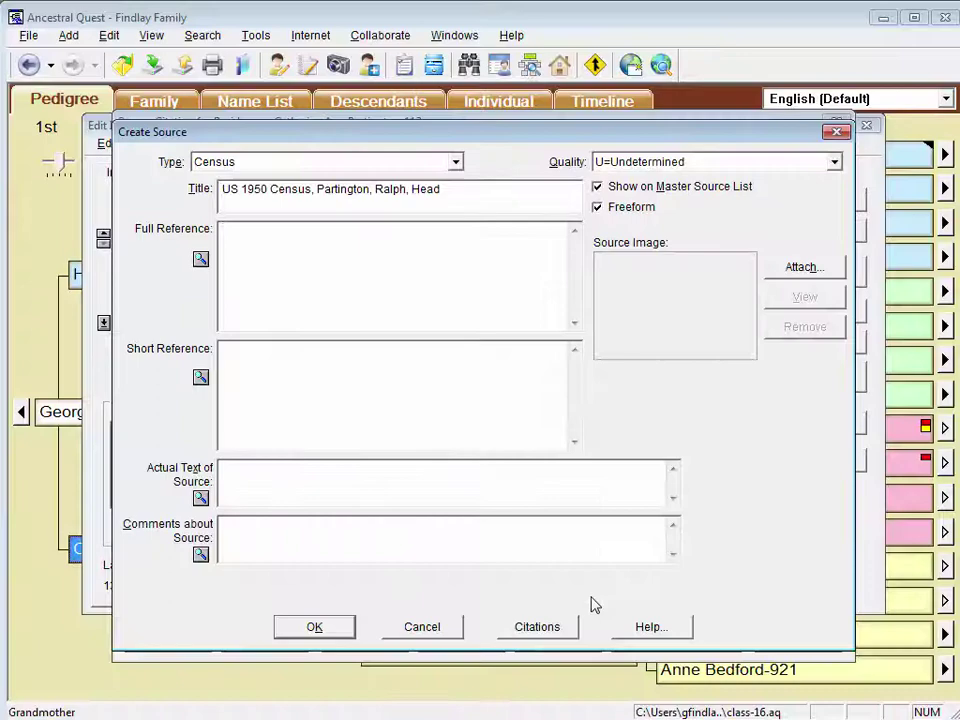
{"action": "key", "text": "ctrl+v"}
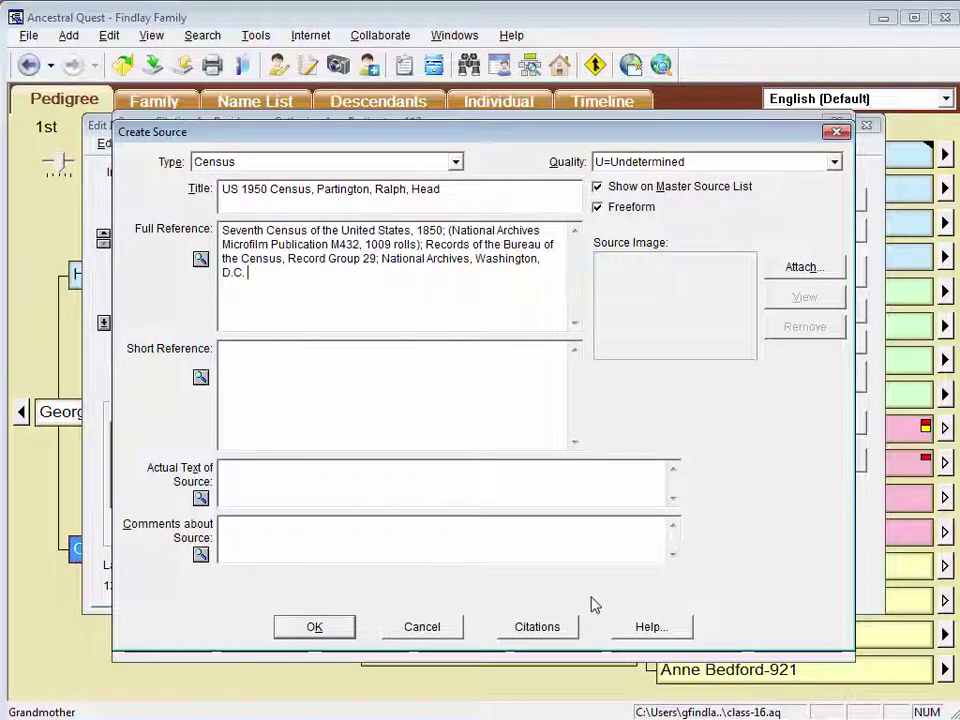
{"action": "left_click", "coordinate": [315, 627]}
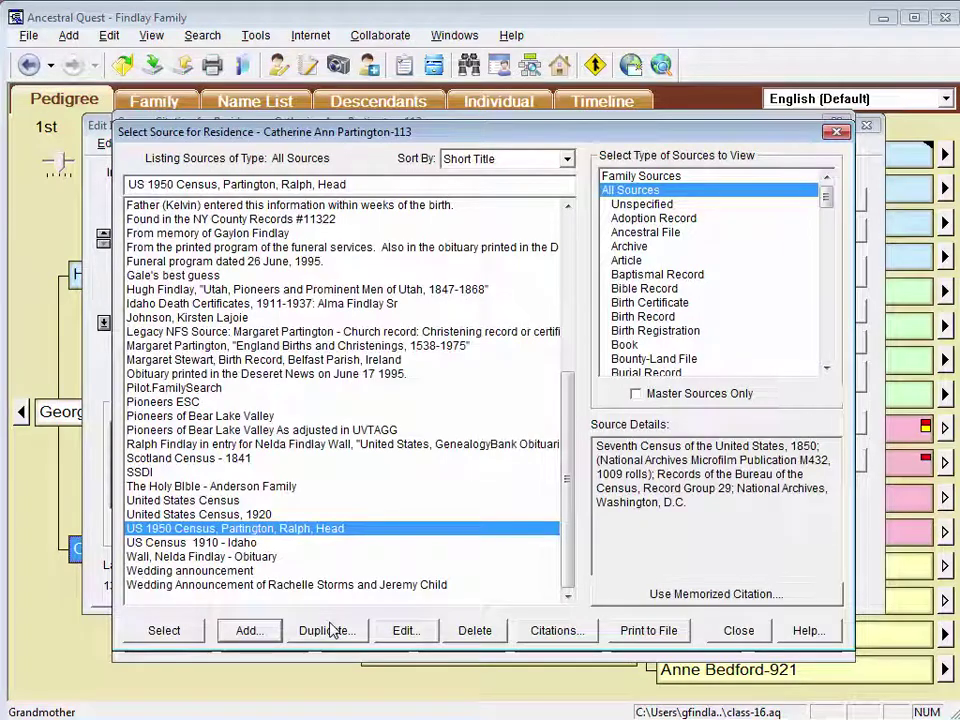
{"action": "left_click", "coordinate": [174, 630]}
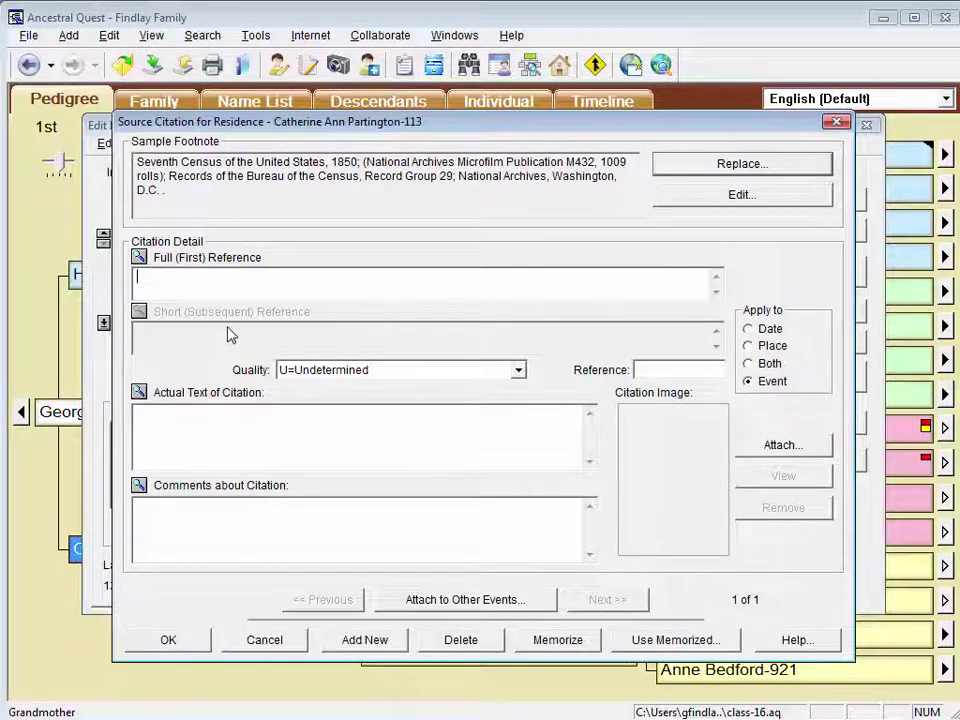
Copy the census place, roll, page and image from Ancestry's Source Citation into the Full (First) Reference of the Ancestral Quest citation
{"action": "key", "text": "alt+Tab"}
{"action": "key", "text": "alt+Tab"}
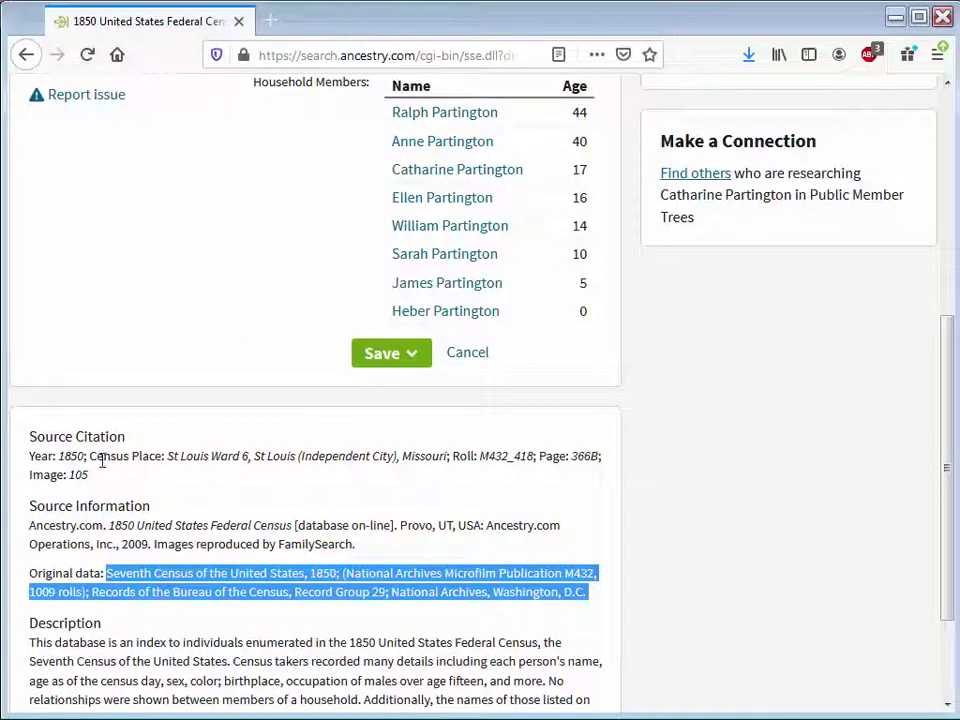
{"action": "left_click_drag", "start_coordinate": [170, 456], "coordinate": [112, 476]}
{"action": "key", "text": "ctrl+c"}
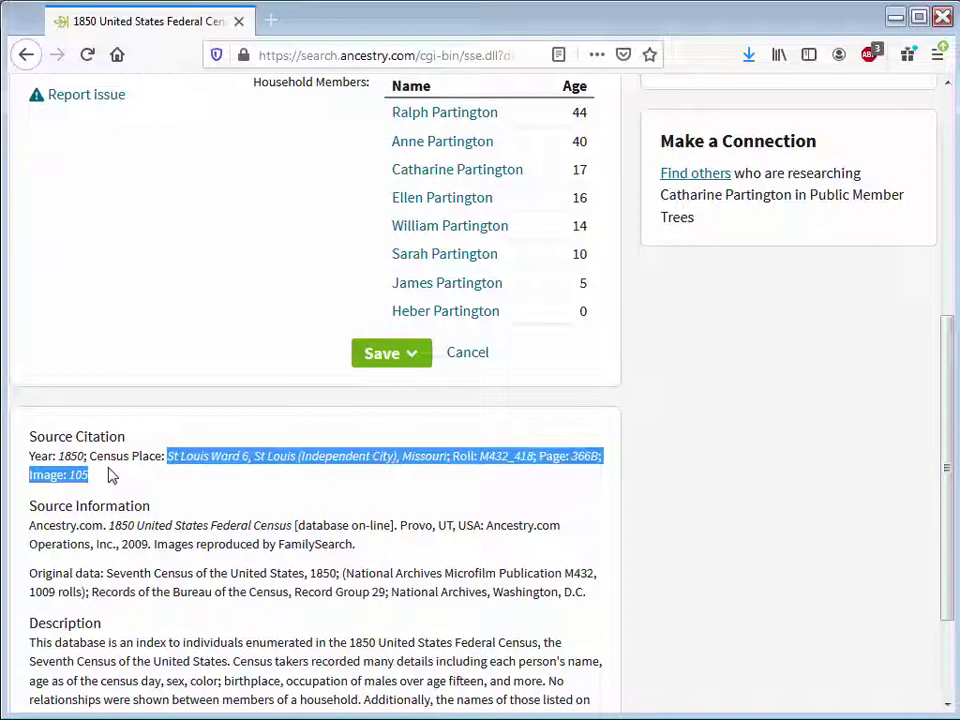
{"action": "key", "text": "alt+Tab"}
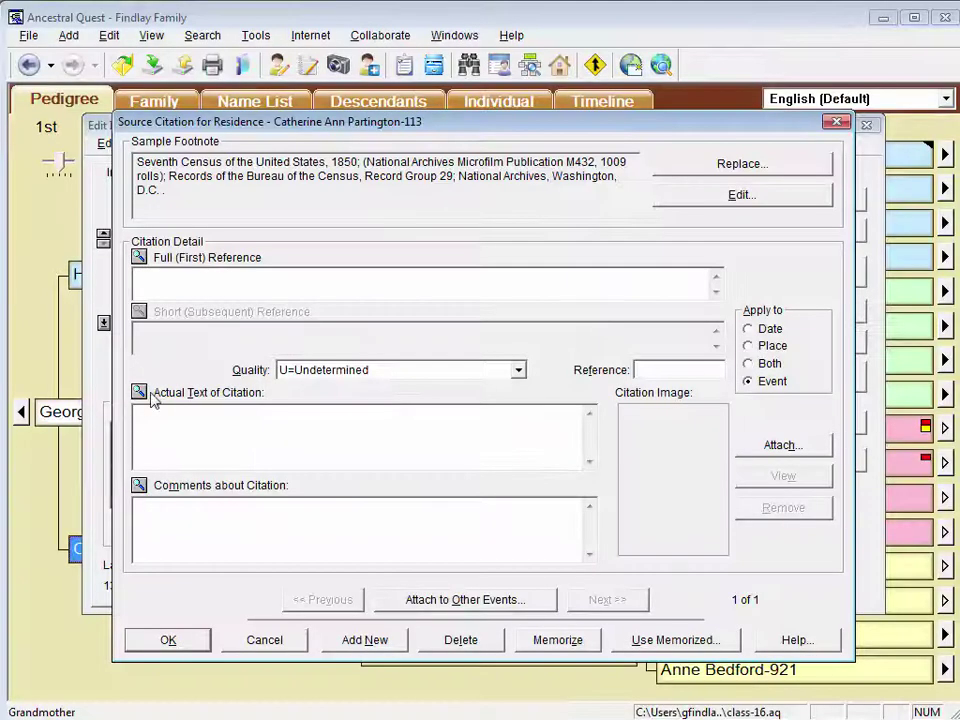
{"action": "key", "text": "ctrl+v"}
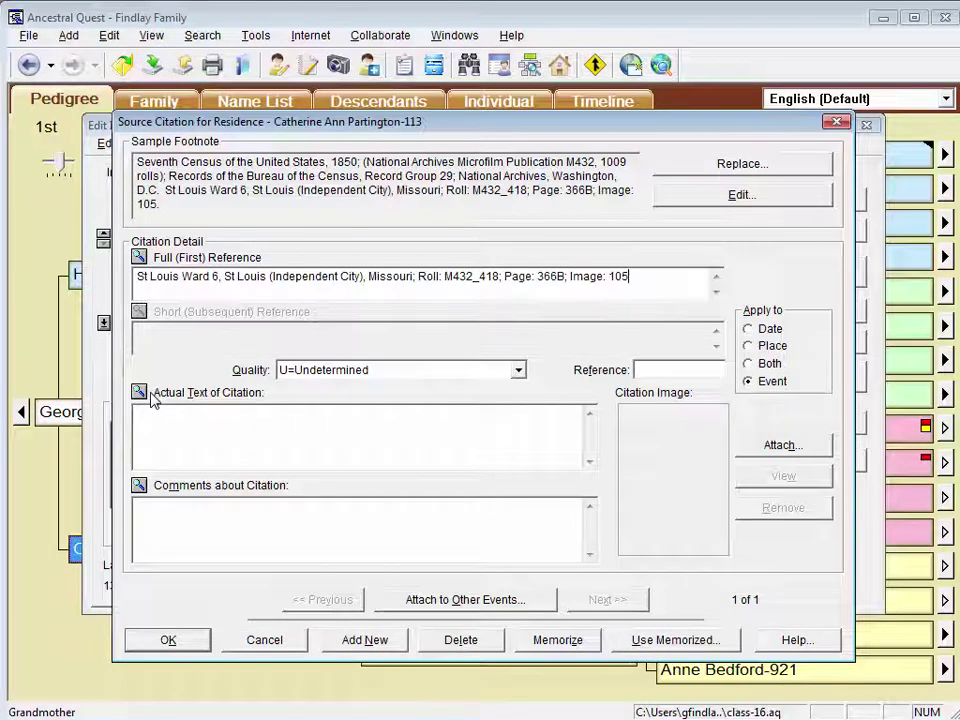
Insert the household head's full name and "Head of House," before the citation's full reference text, and save the citation
{"action": "left_click", "coordinate": [137, 277]}
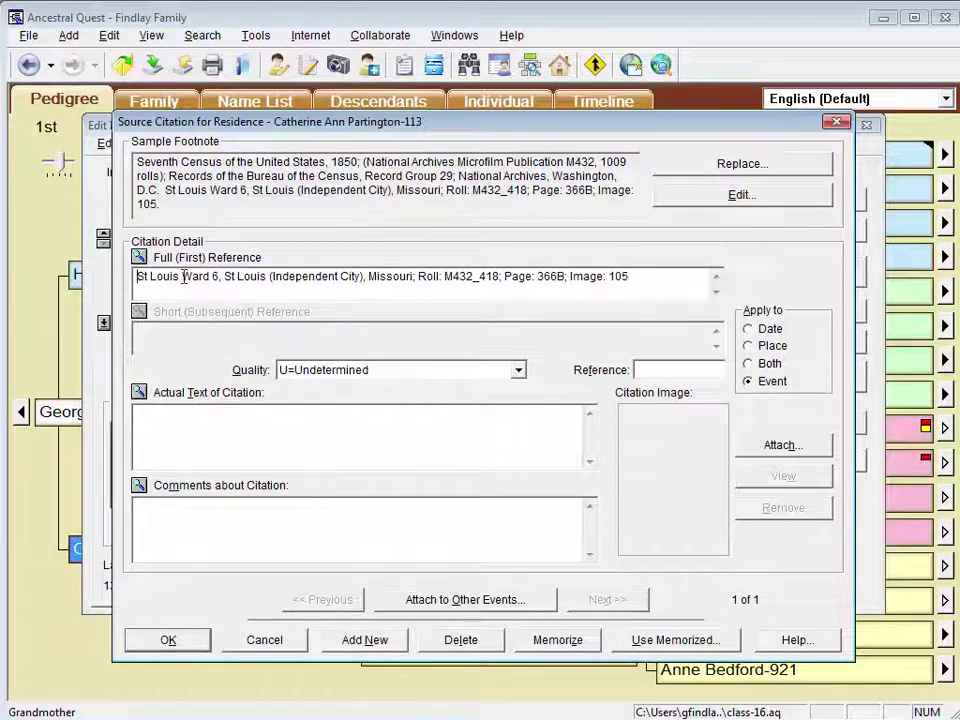
{"action": "type", "text": "Ralph"}
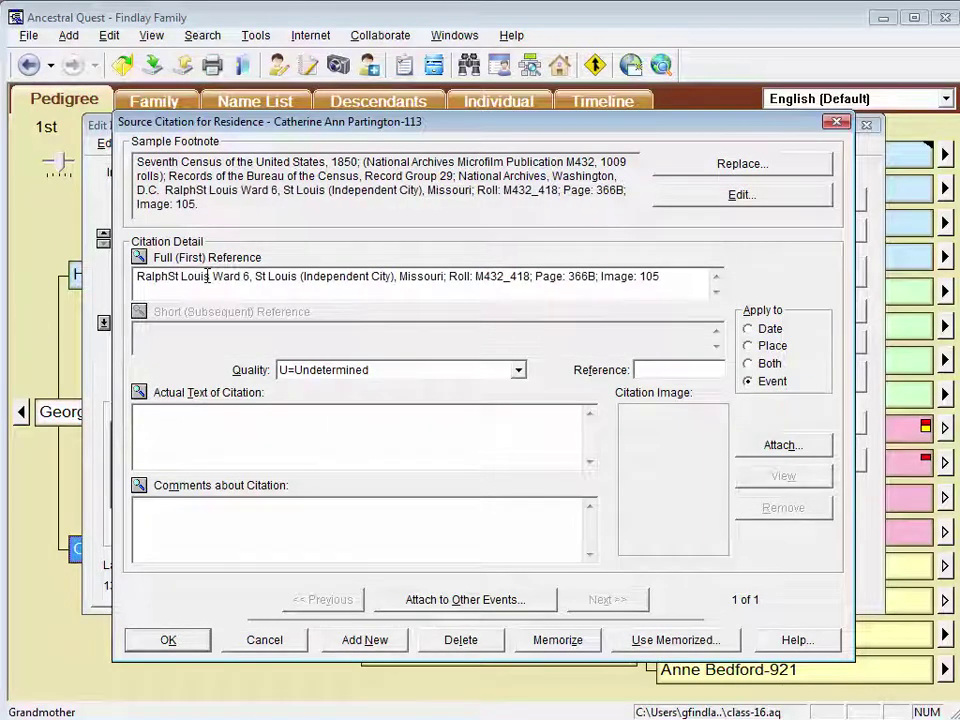
{"action": "type", "text": " Parting"}
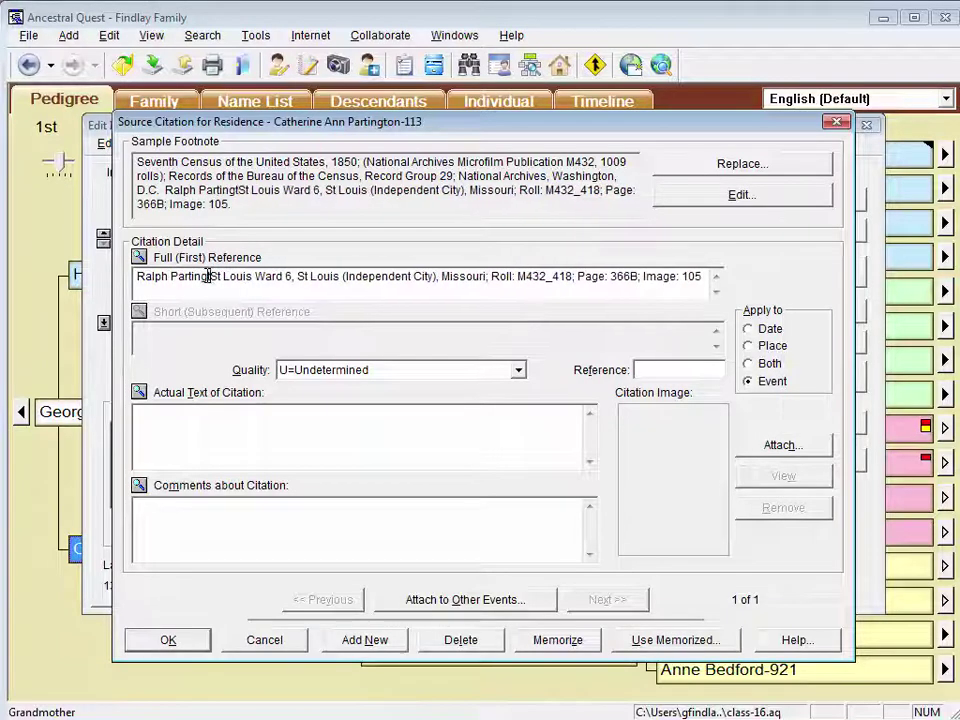
{"action": "type", "text": "ton, Head of H"}
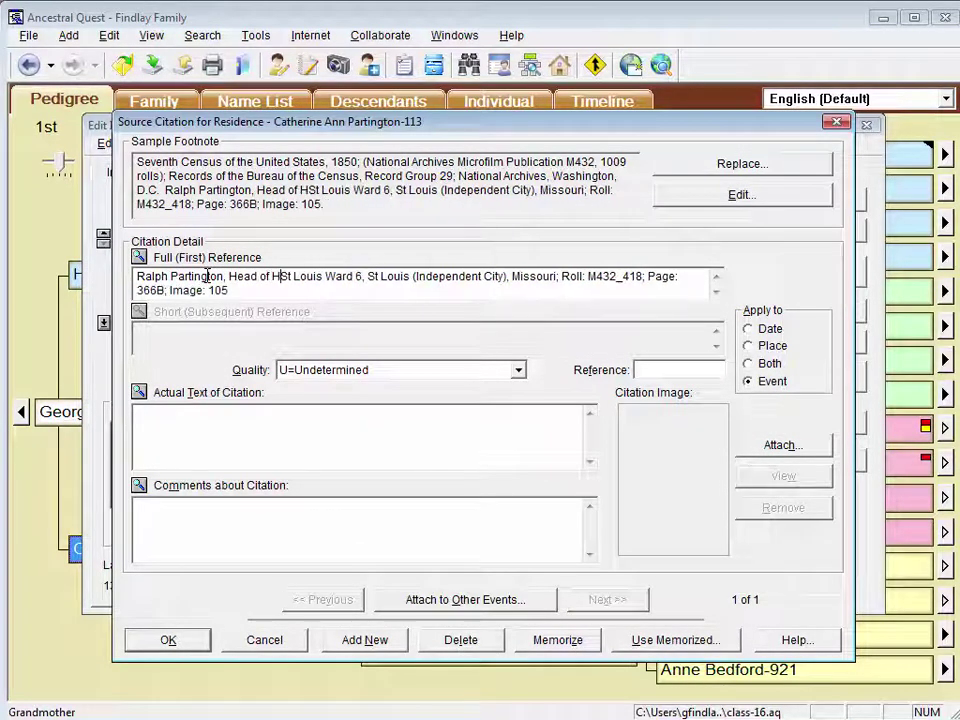
{"action": "type", "text": "ouse,"}
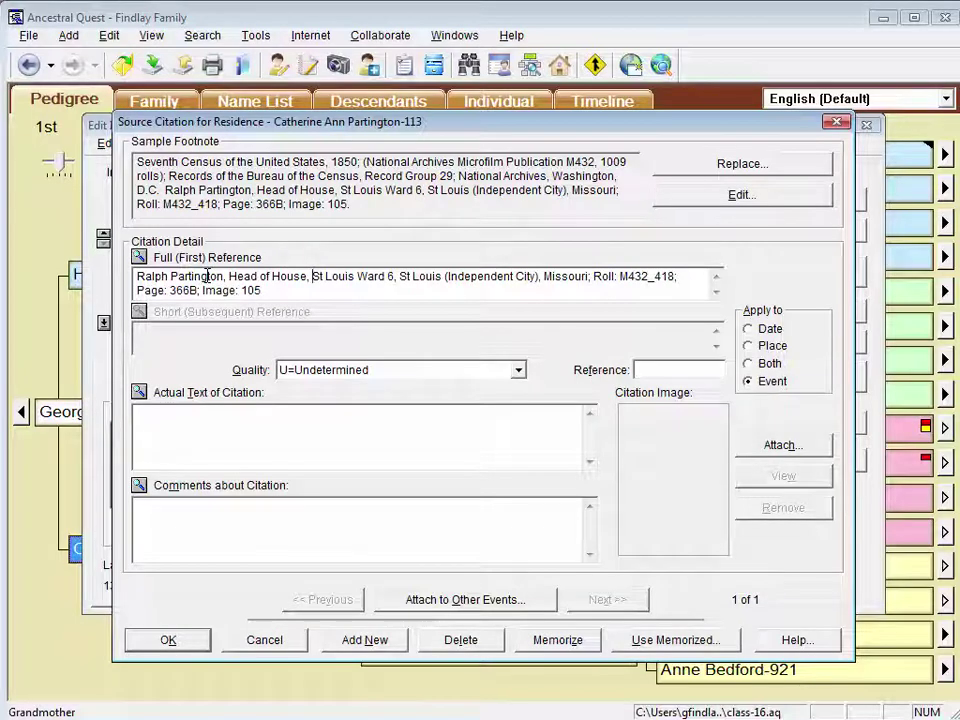
{"action": "left_click", "coordinate": [169, 640]}
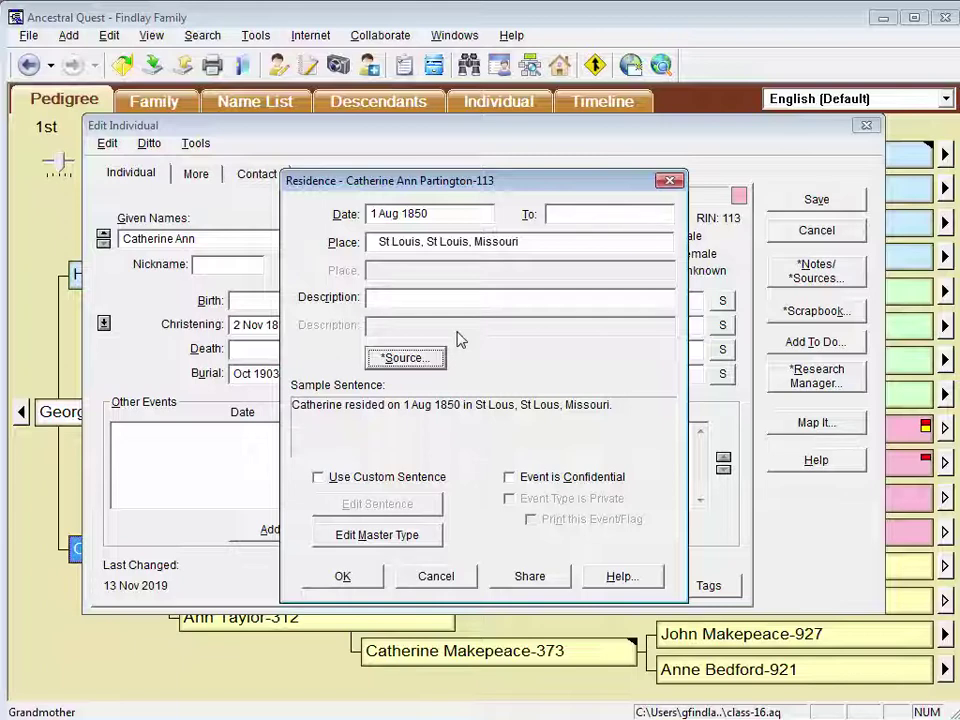
Start sharing the Residence event and add the family in which this person is a child with her parents
{"action": "left_click", "coordinate": [529, 577]}
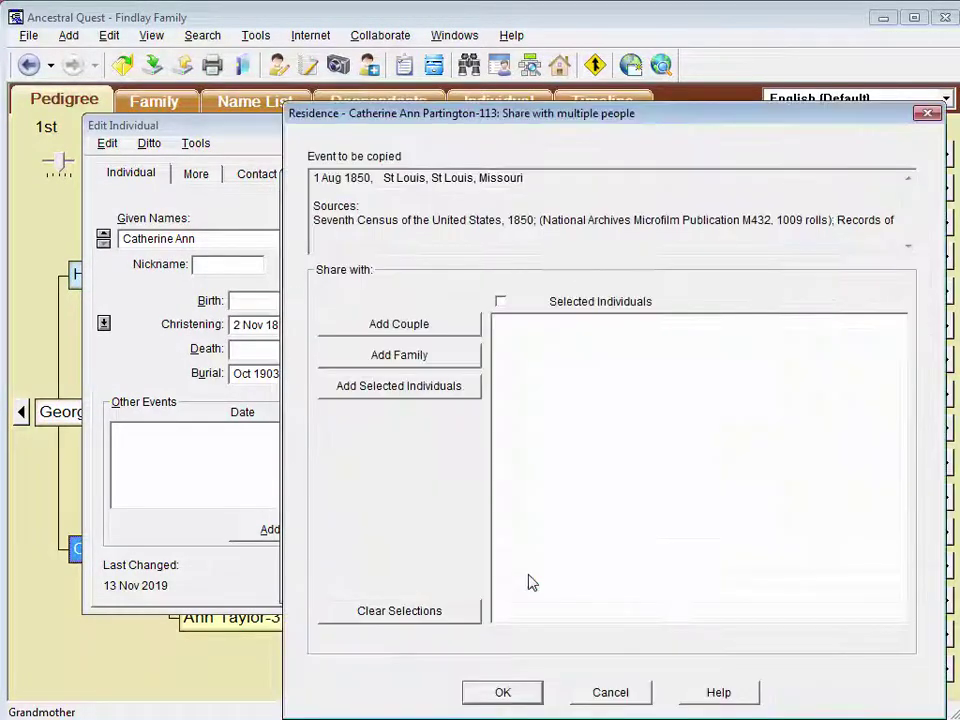
{"action": "left_click", "coordinate": [391, 366]}
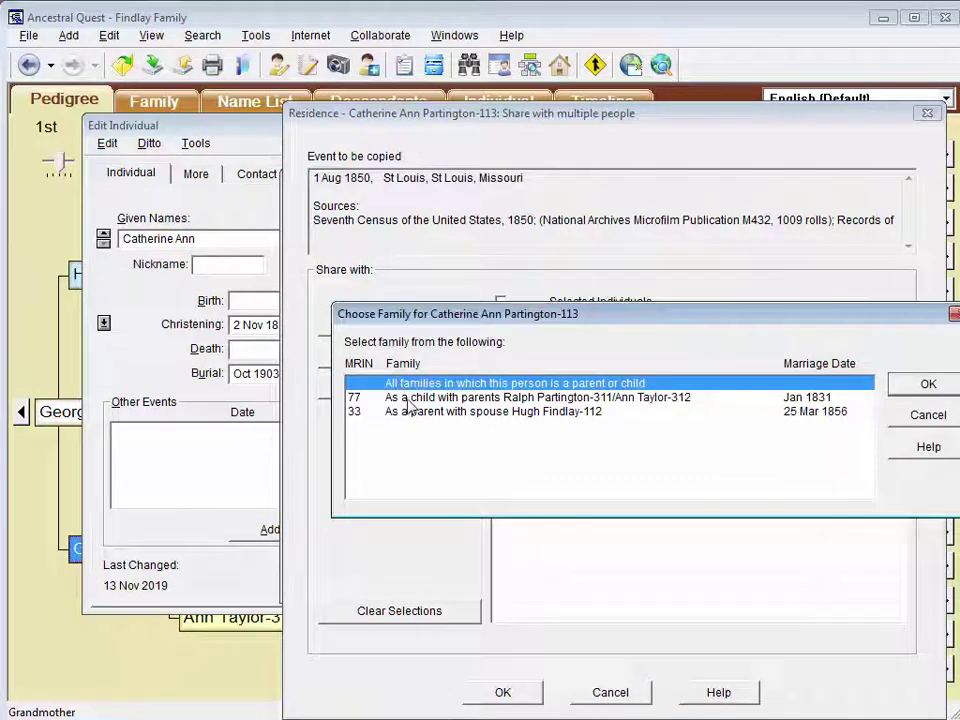
{"action": "left_click", "coordinate": [410, 400]}
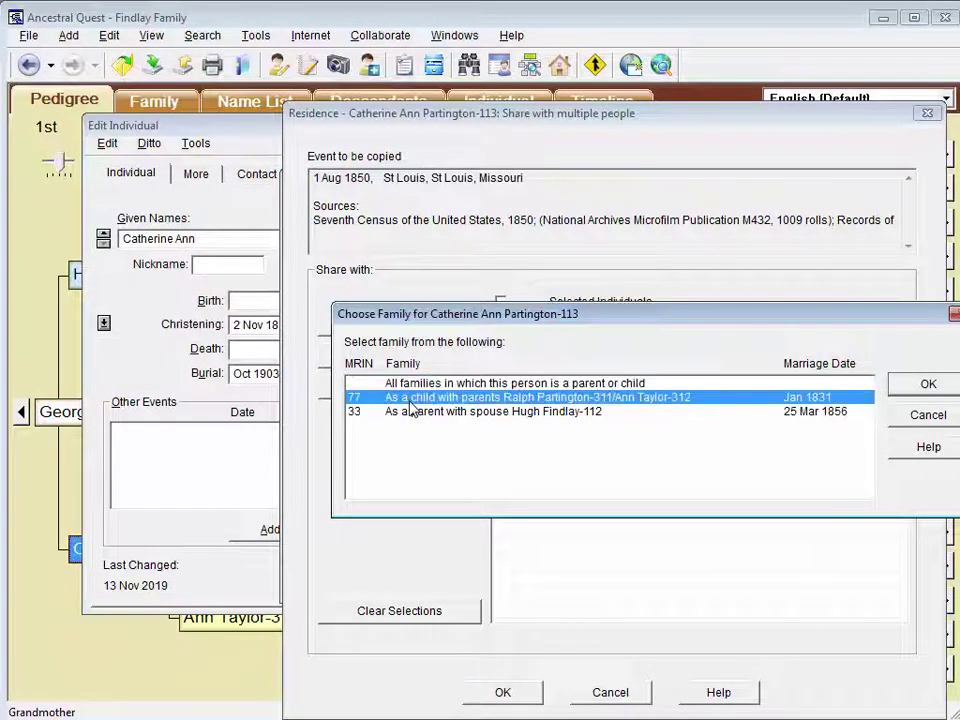
{"action": "left_click", "coordinate": [905, 386]}
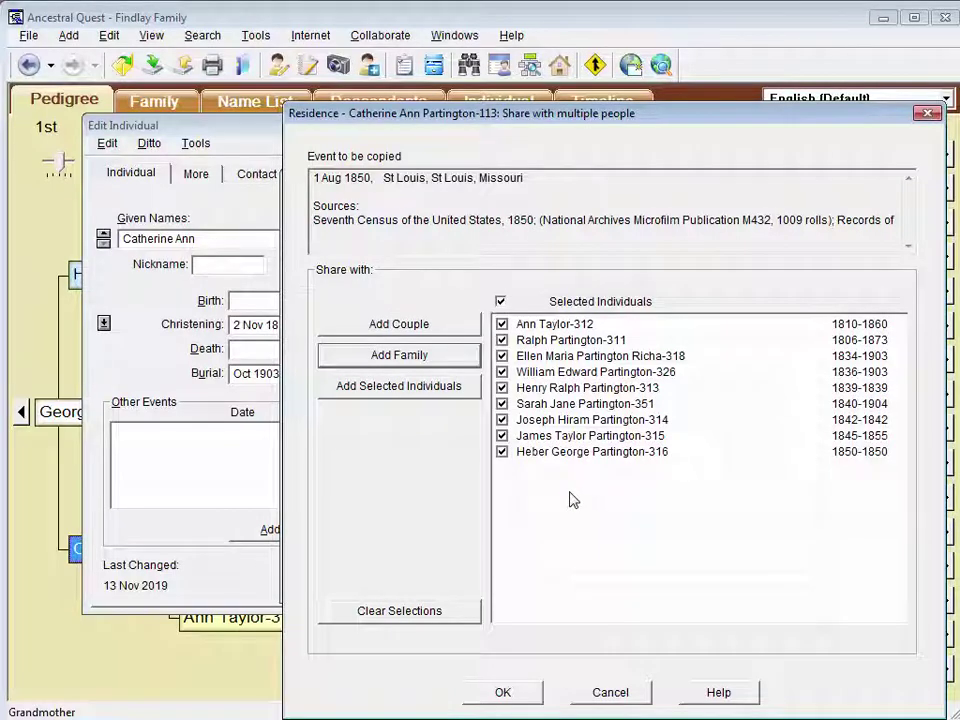
Exclude the siblings who died in 1839 and 1842 from the sharing, confirm it and save the Residence event
{"action": "left_click", "coordinate": [502, 420]}
{"action": "left_click", "coordinate": [502, 388]}
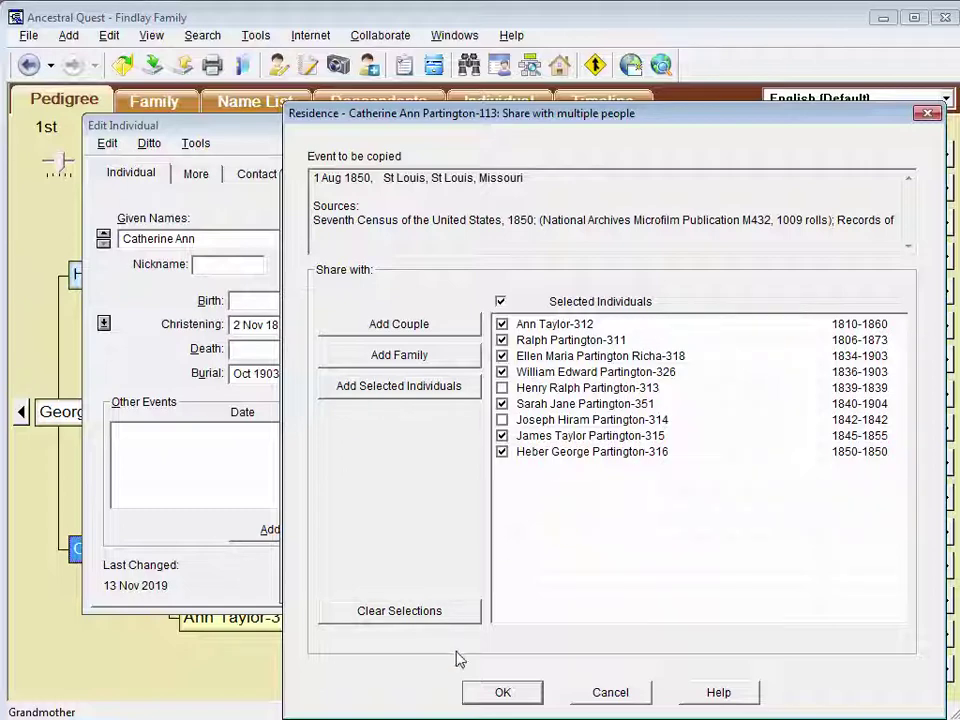
{"action": "left_click", "coordinate": [496, 690]}
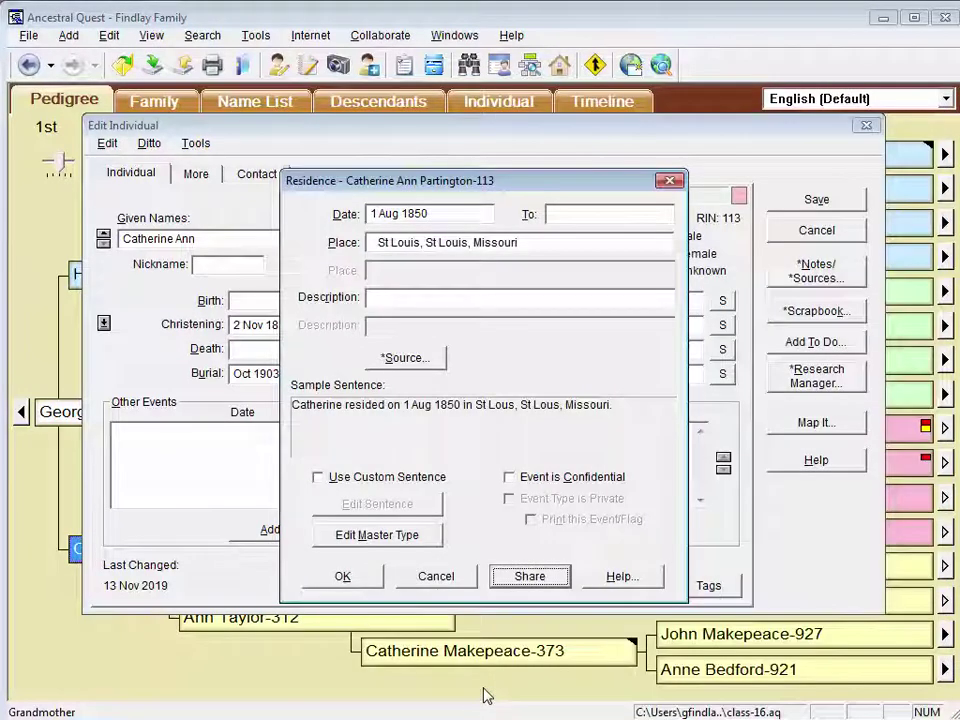
{"action": "left_click", "coordinate": [347, 584]}
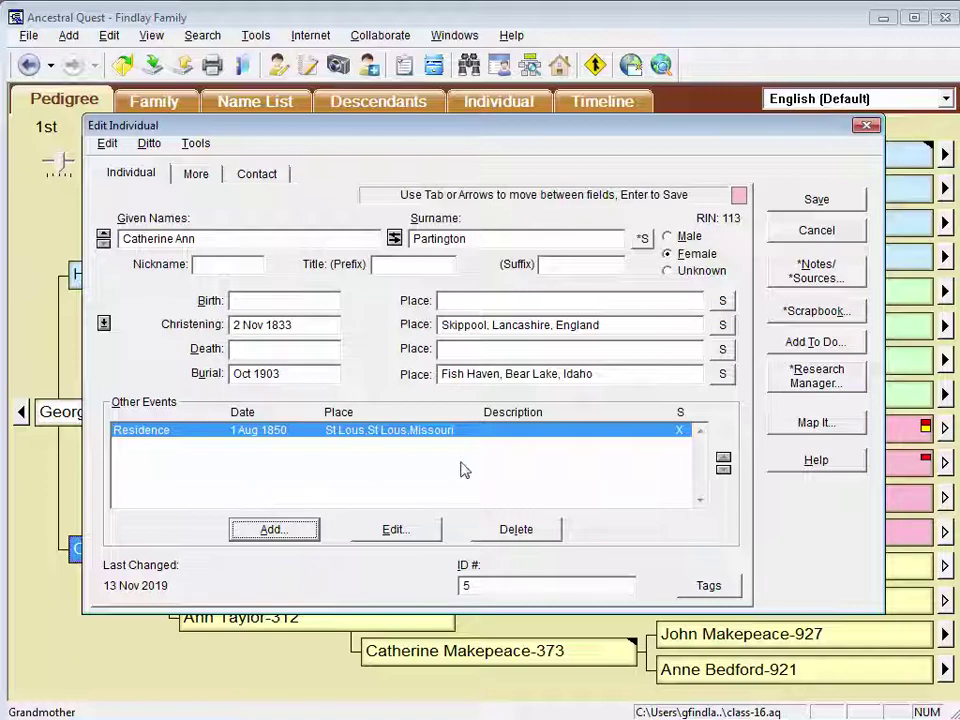